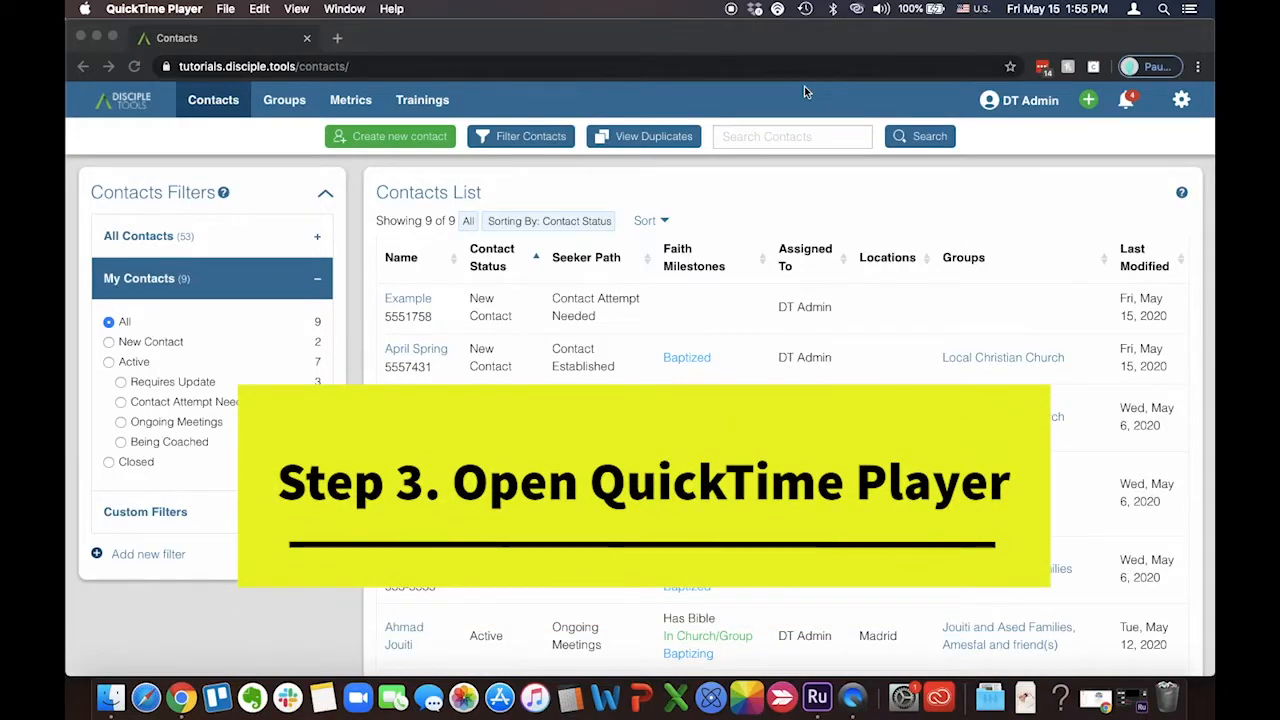
Open QuickTime Player for a screen recording
{"action": "left_click", "coordinate": [852, 705]}
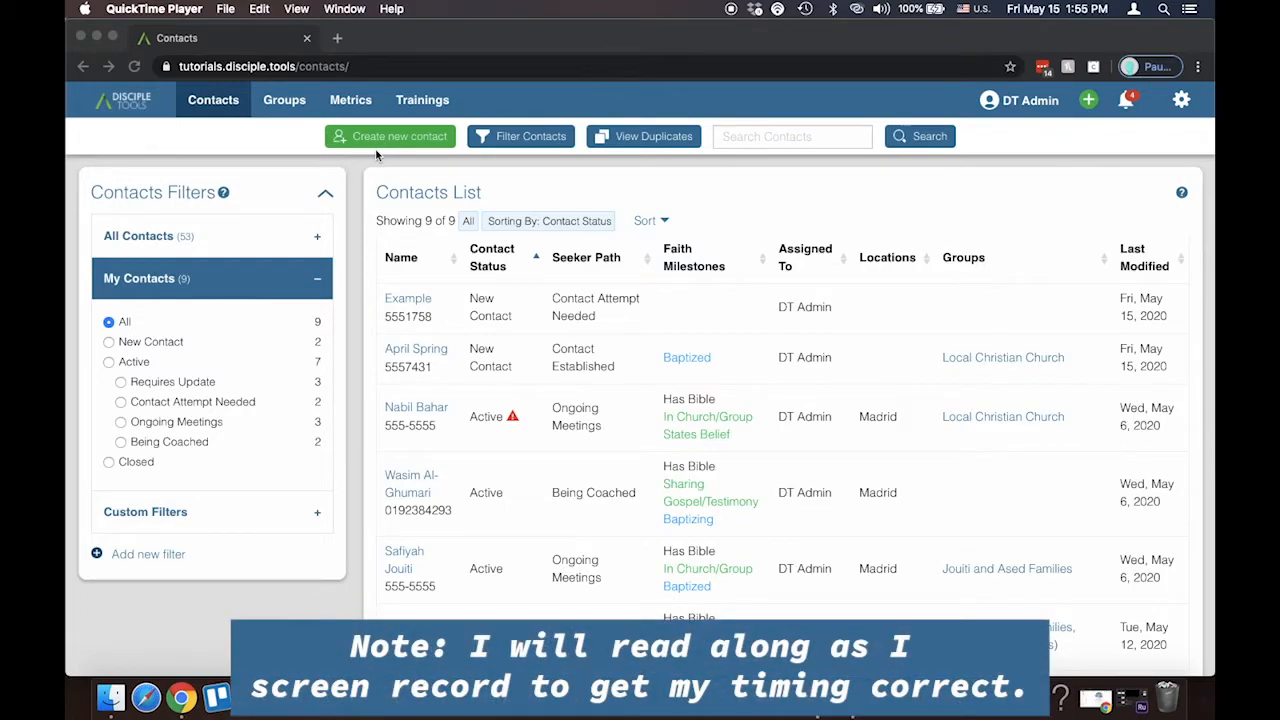
In the browser, create and save a new contact with the full name, phone number and Web as the source
{"action": "left_click", "coordinate": [378, 146]}
{"action": "left_click", "coordinate": [383, 147]}
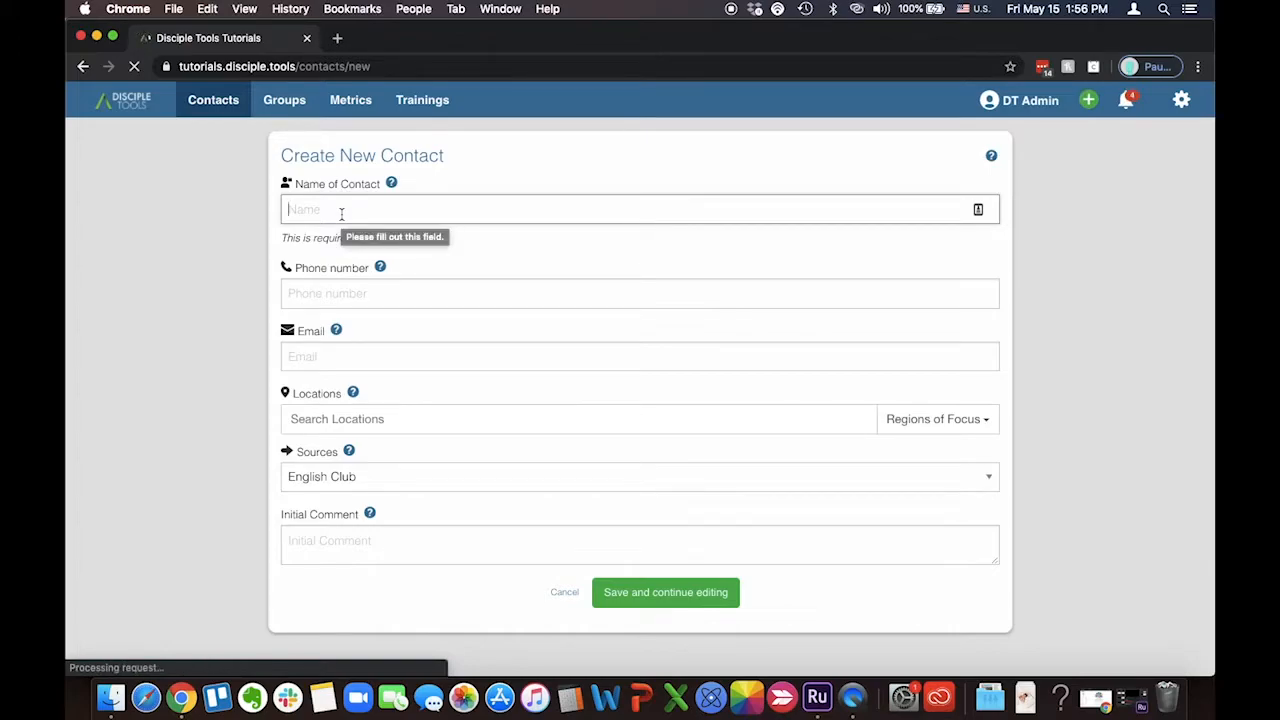
{"action": "left_click", "coordinate": [341, 214]}
{"action": "left_click", "coordinate": [287, 291]}
{"action": "type", "text": "555-1282"}
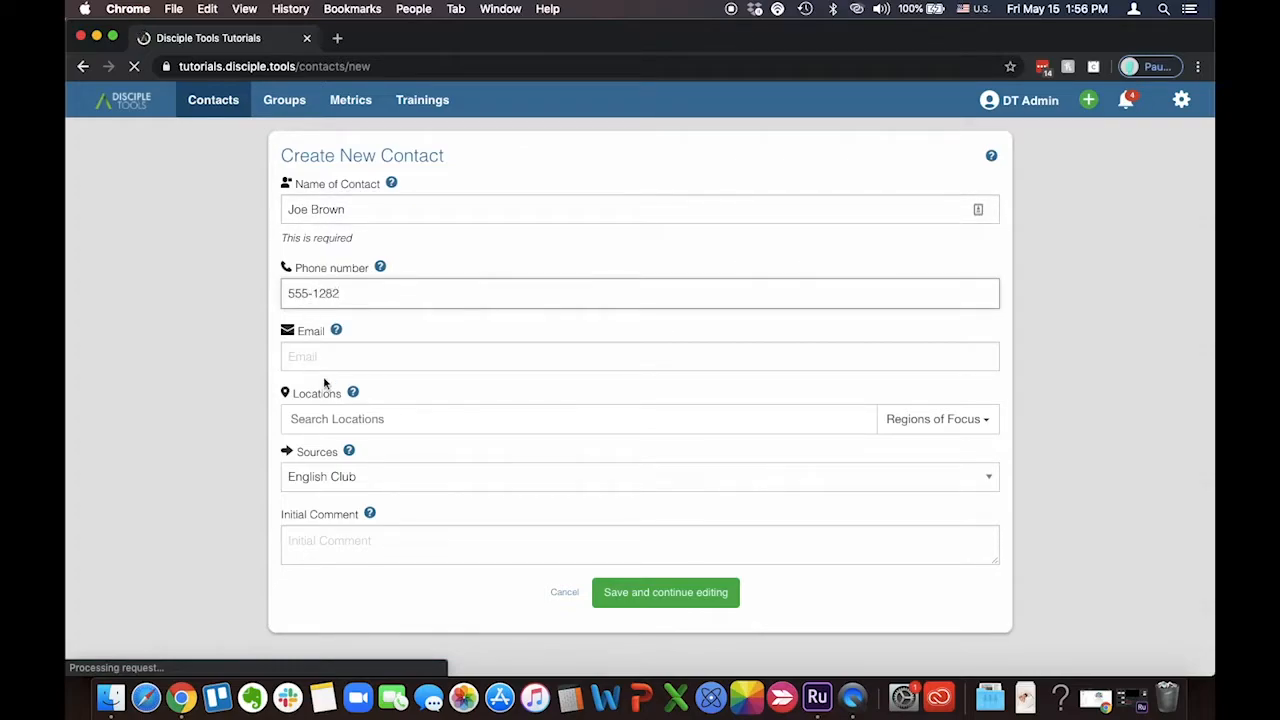
{"action": "left_click", "coordinate": [436, 487]}
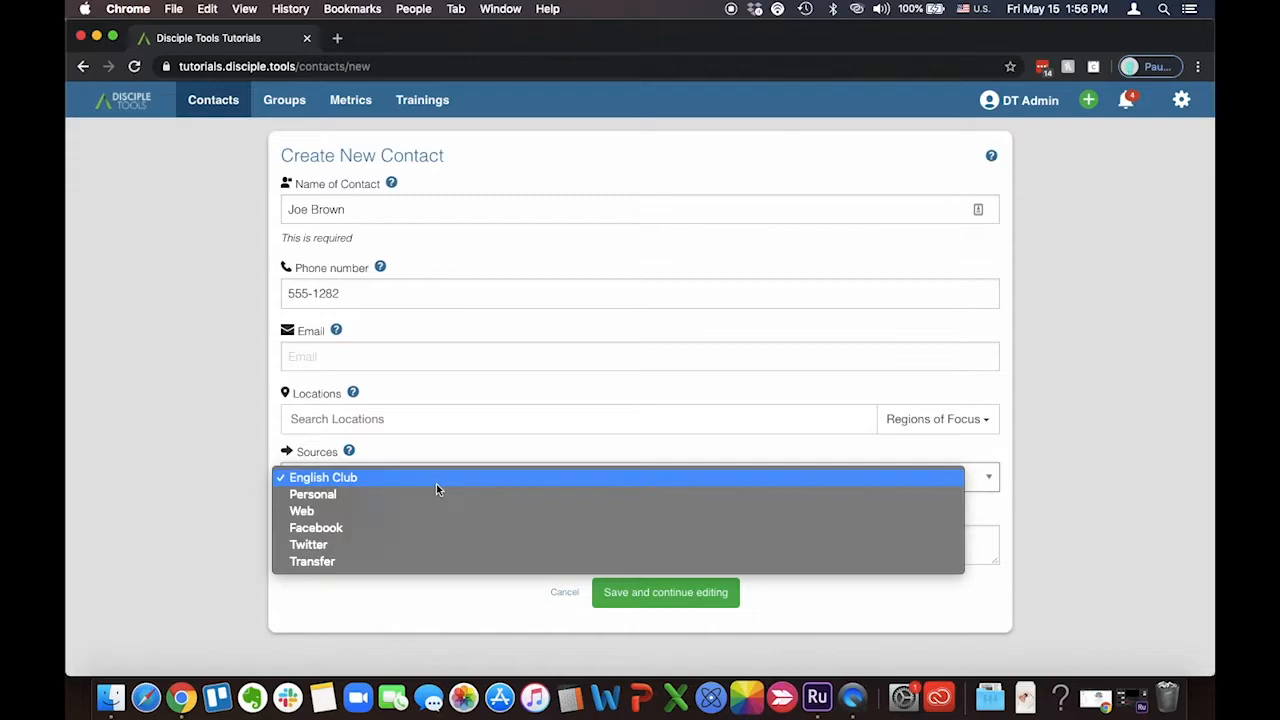
{"action": "left_click", "coordinate": [432, 510]}
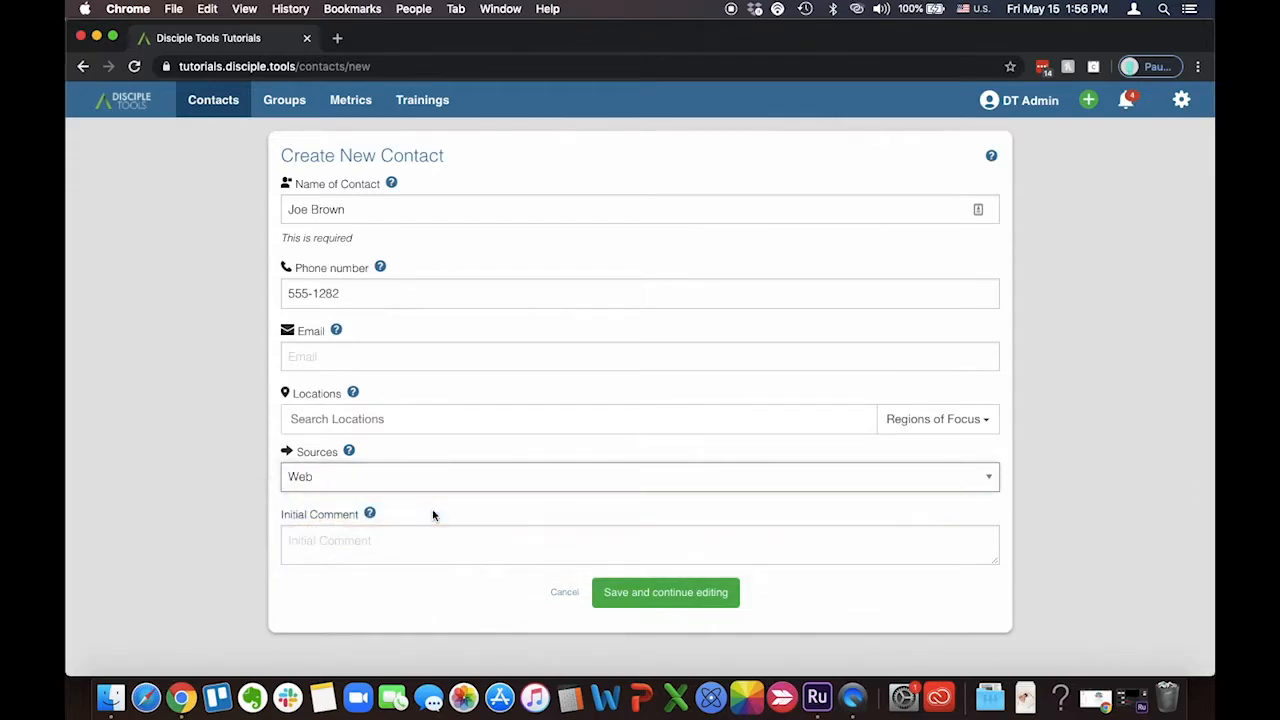
{"action": "left_click", "coordinate": [652, 600]}
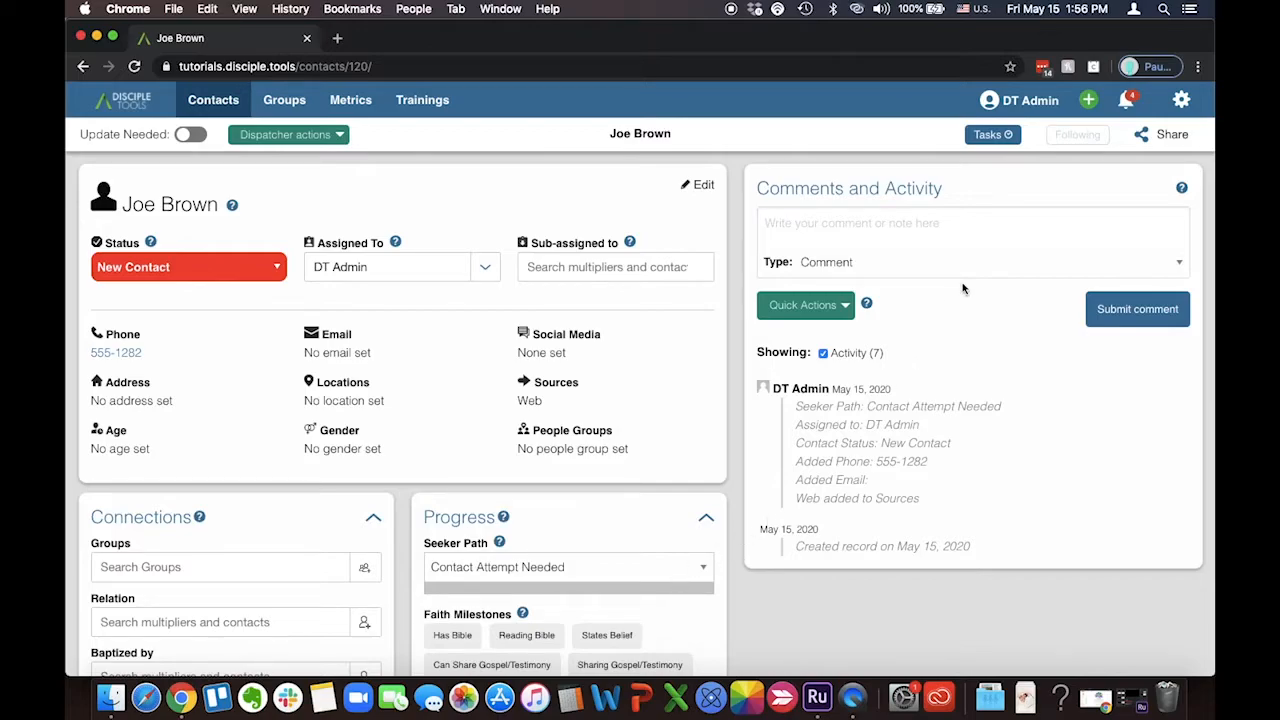
Open a blank form for another new contact
{"action": "left_click", "coordinate": [1088, 101]}
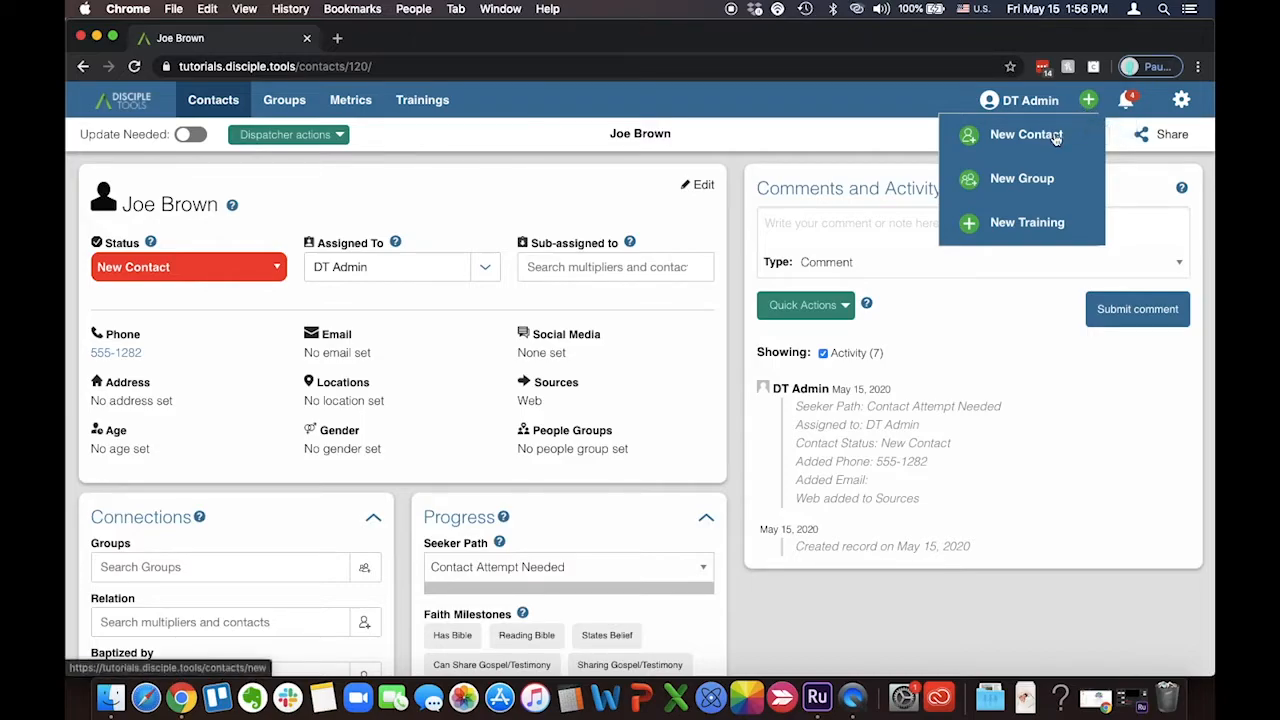
{"action": "left_click", "coordinate": [1057, 137]}
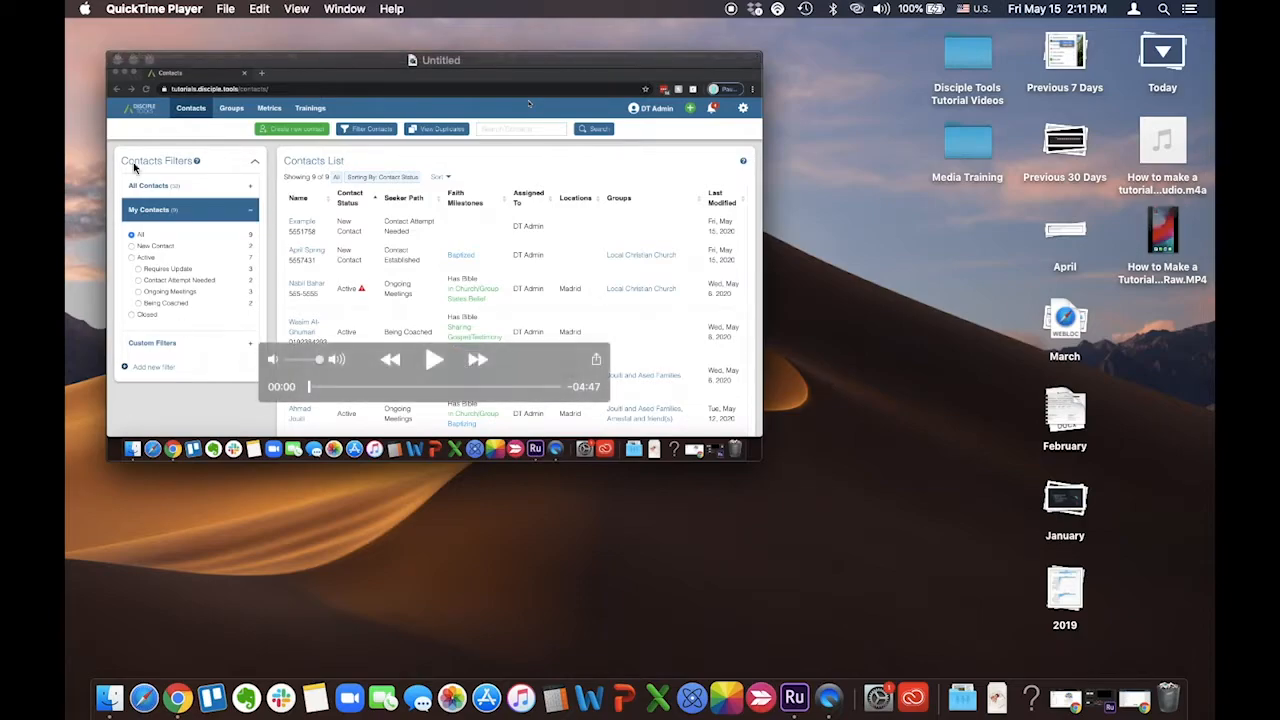
In QuickTime Player, save the untitled screen recording to the Desktop, naming it How to Make a Tutorial Video Raw
{"action": "left_click", "coordinate": [227, 10]}
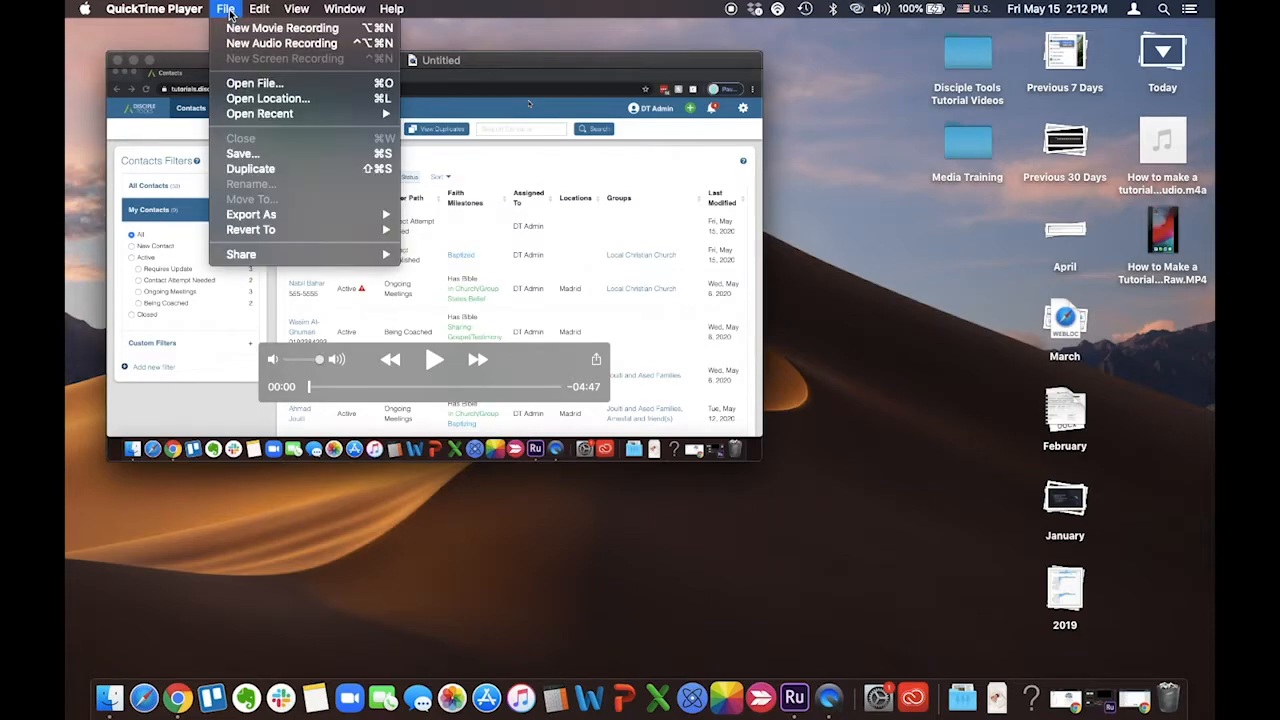
{"action": "left_click", "coordinate": [262, 157]}
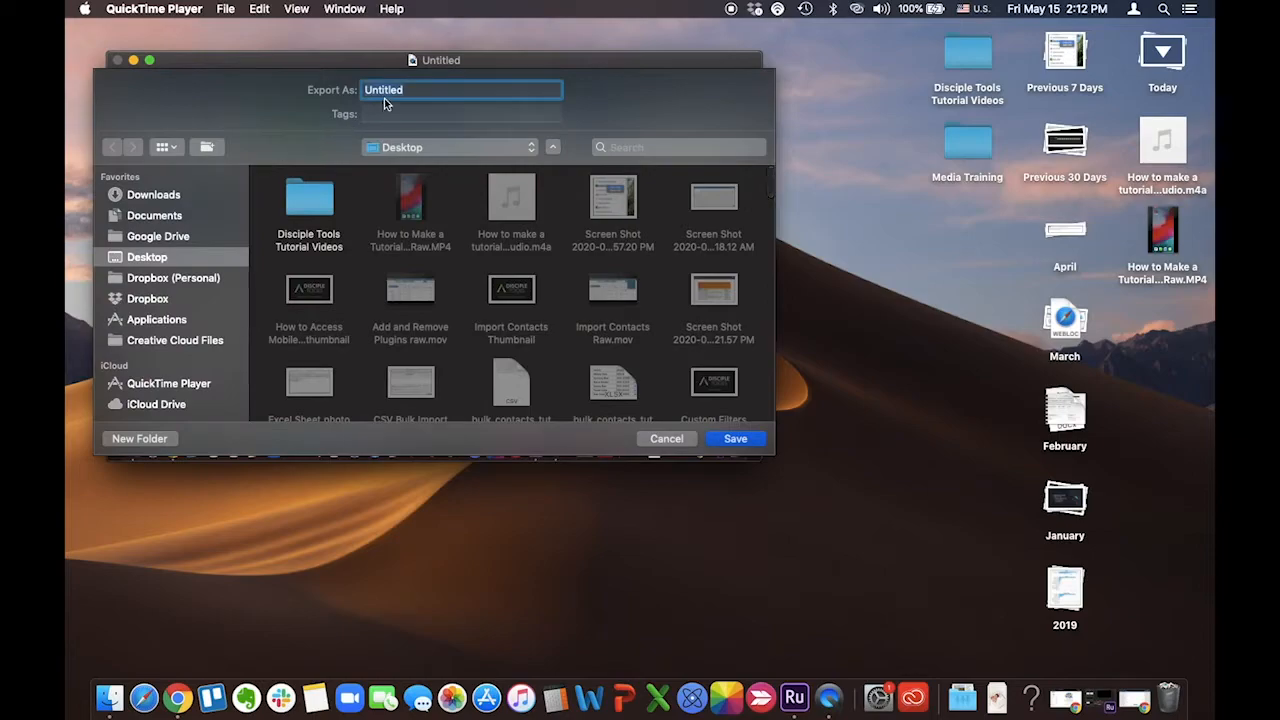
{"action": "type", "text": "How to Make a Tutorial Video Raw"}
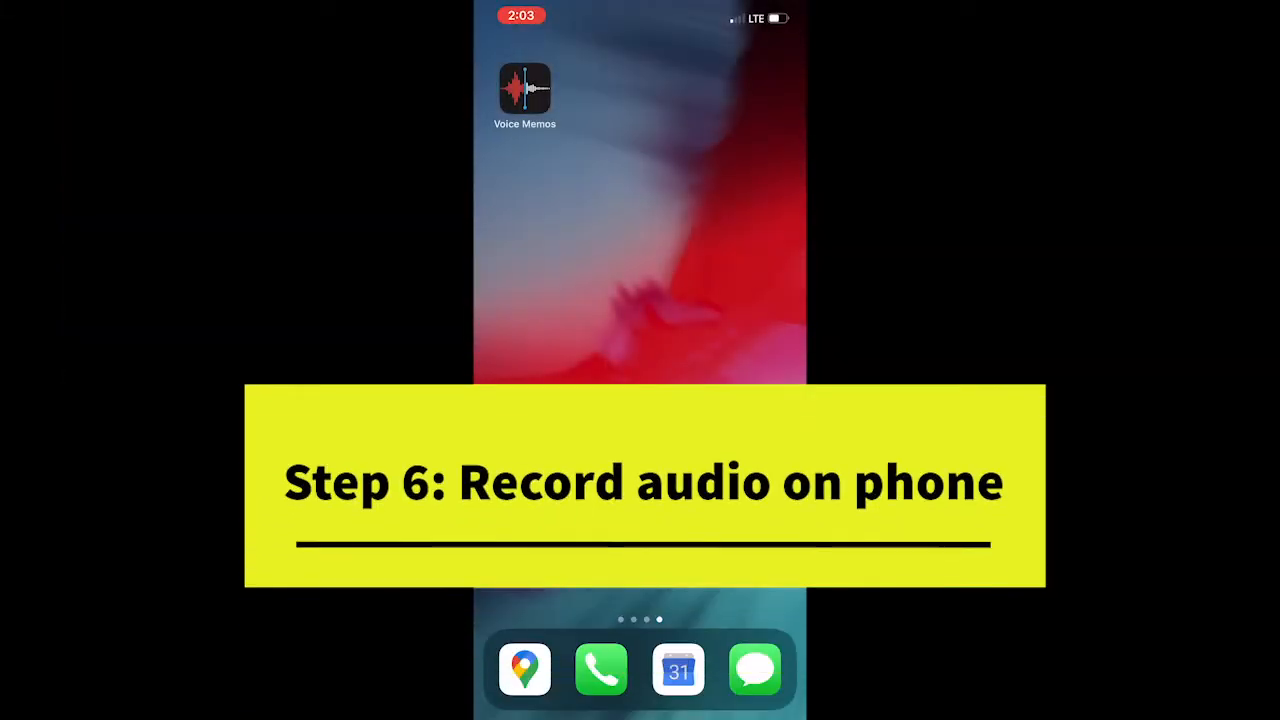
Record a new audio narration in Voice Memos on the phone and stop it
{"action": "left_click", "coordinate": [525, 89]}
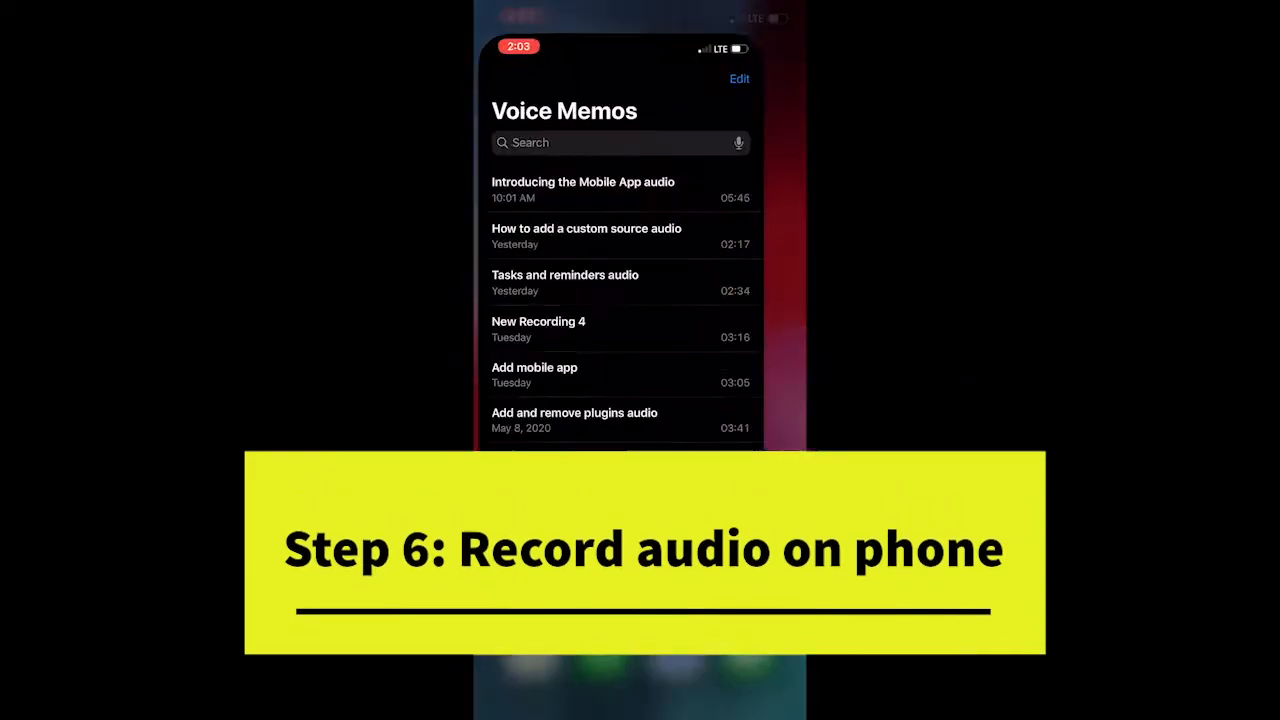
{"action": "left_click", "coordinate": [640, 654]}
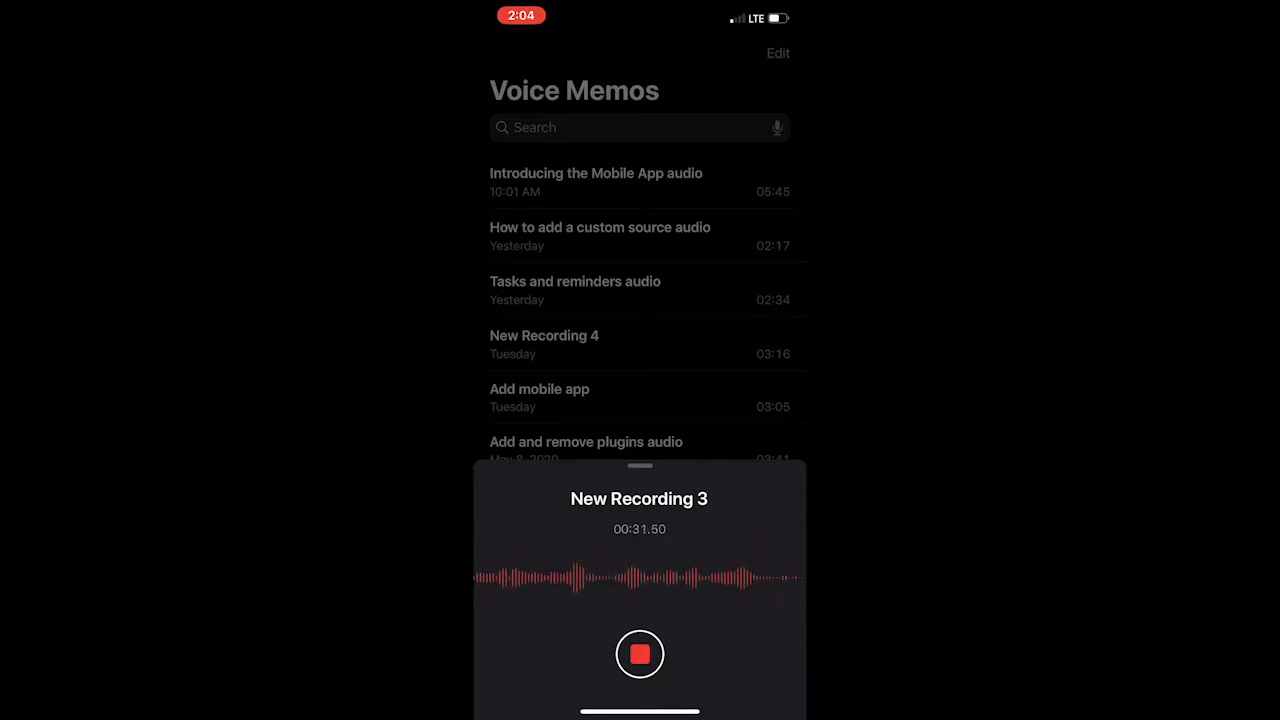
{"action": "left_click", "coordinate": [640, 654]}
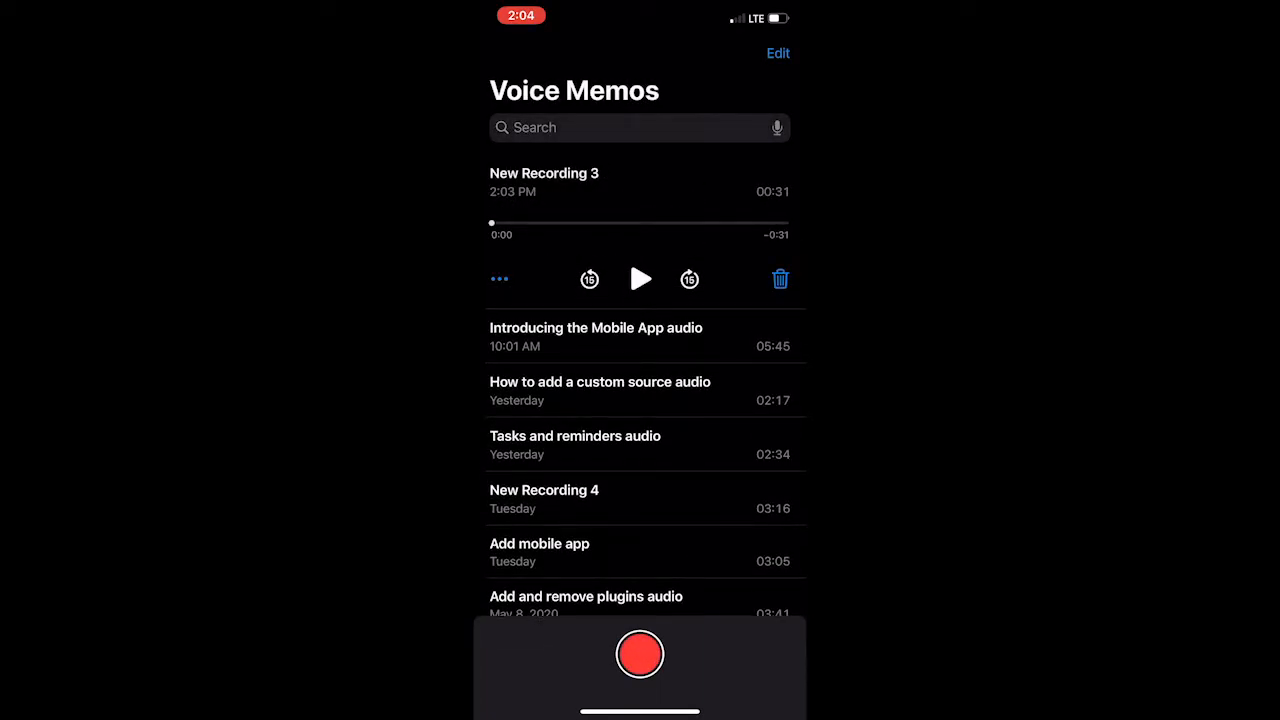
Rename the new voice recording "How to make a tutorial video audio" and open its further options
{"action": "left_click", "coordinate": [544, 173]}
{"action": "type", "text": "How "}
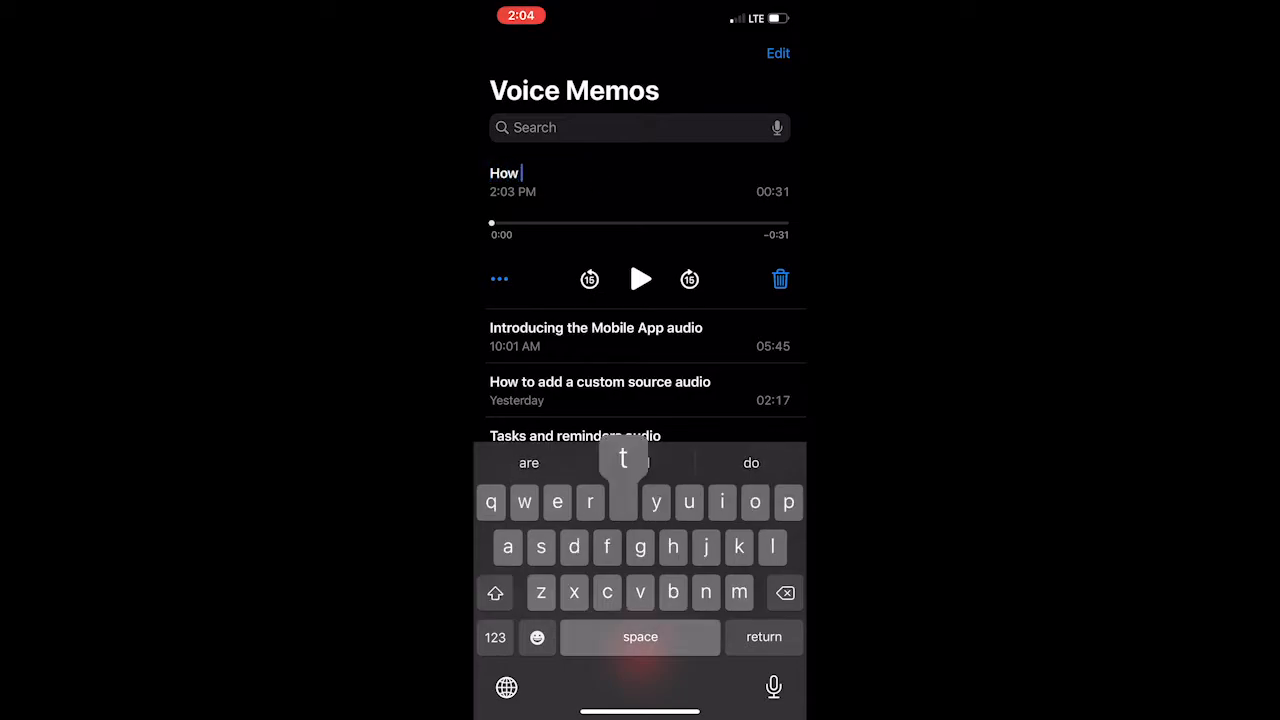
{"action": "type", "text": "to make a tutorial "}
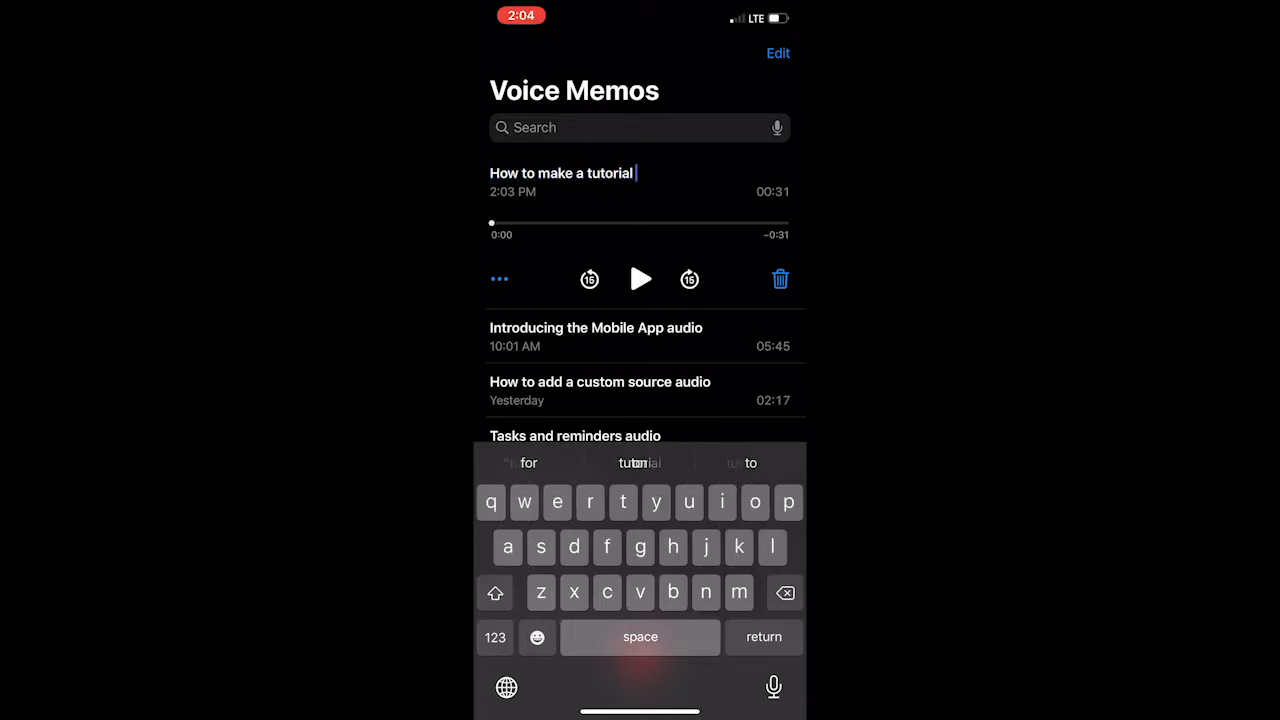
{"action": "type", "text": "cideo aduio"}
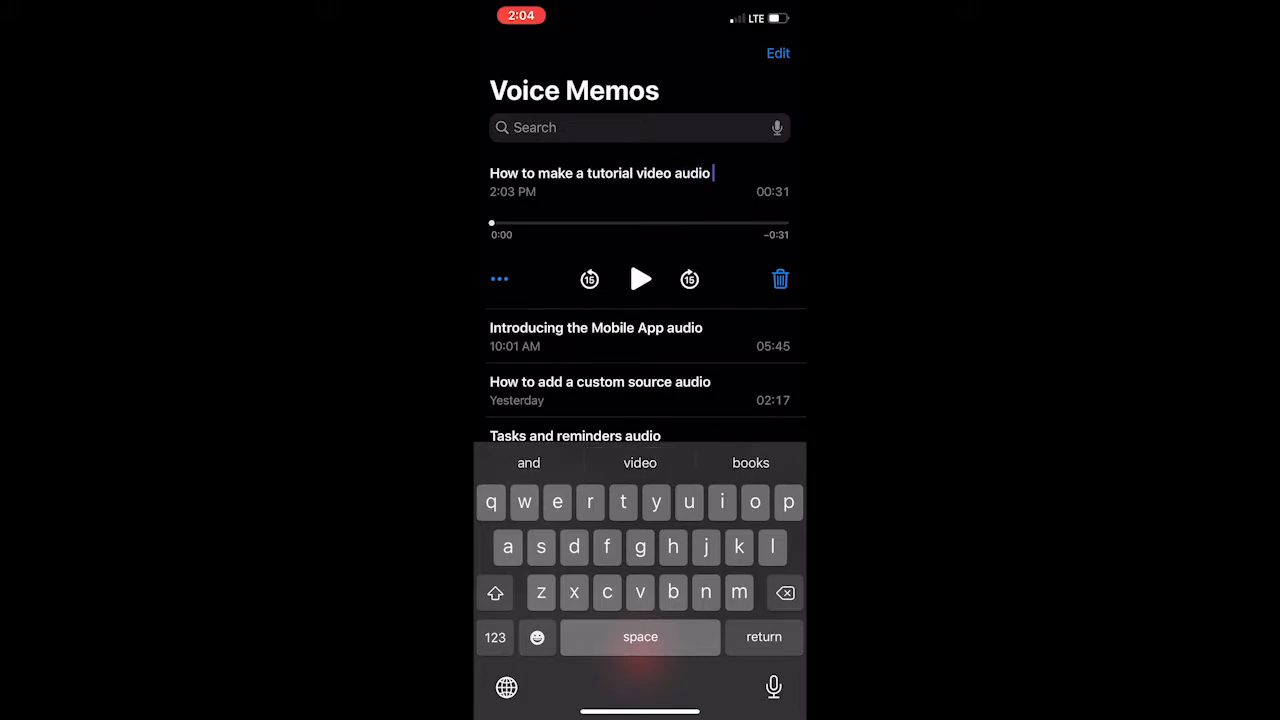
{"action": "left_click", "coordinate": [610, 337]}
{"action": "left_click", "coordinate": [600, 182]}
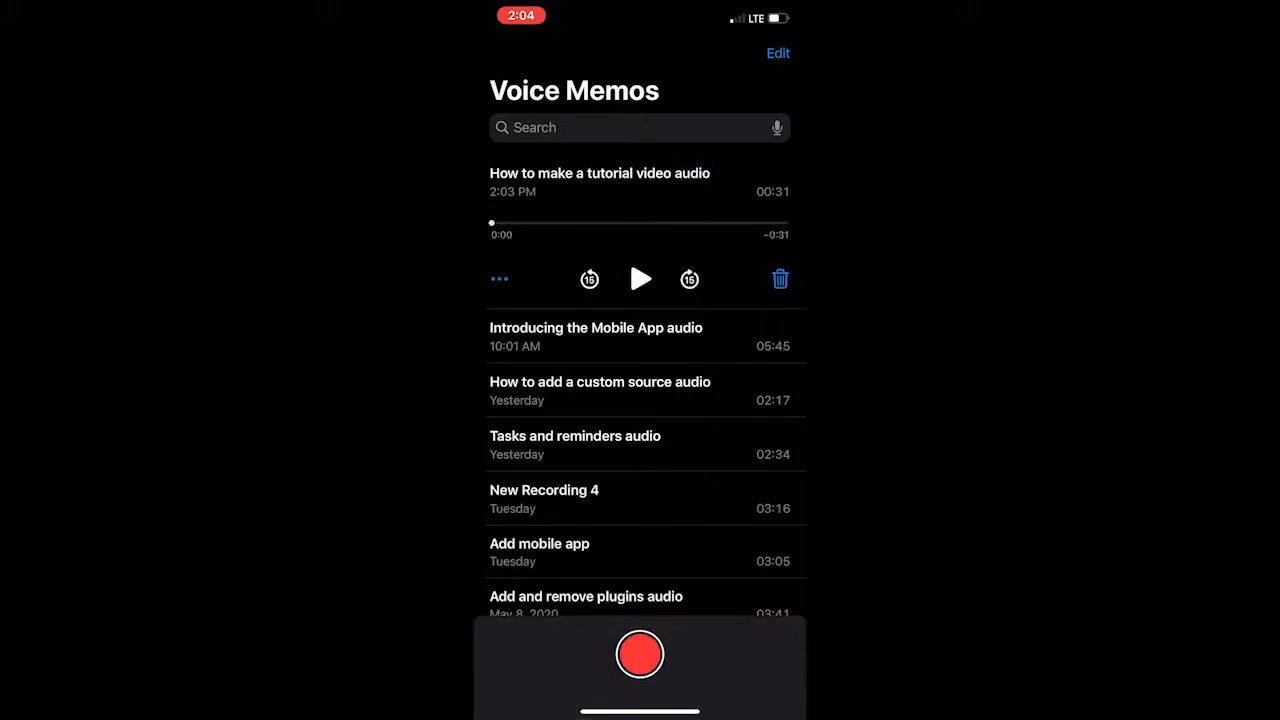
{"action": "left_click", "coordinate": [499, 279]}
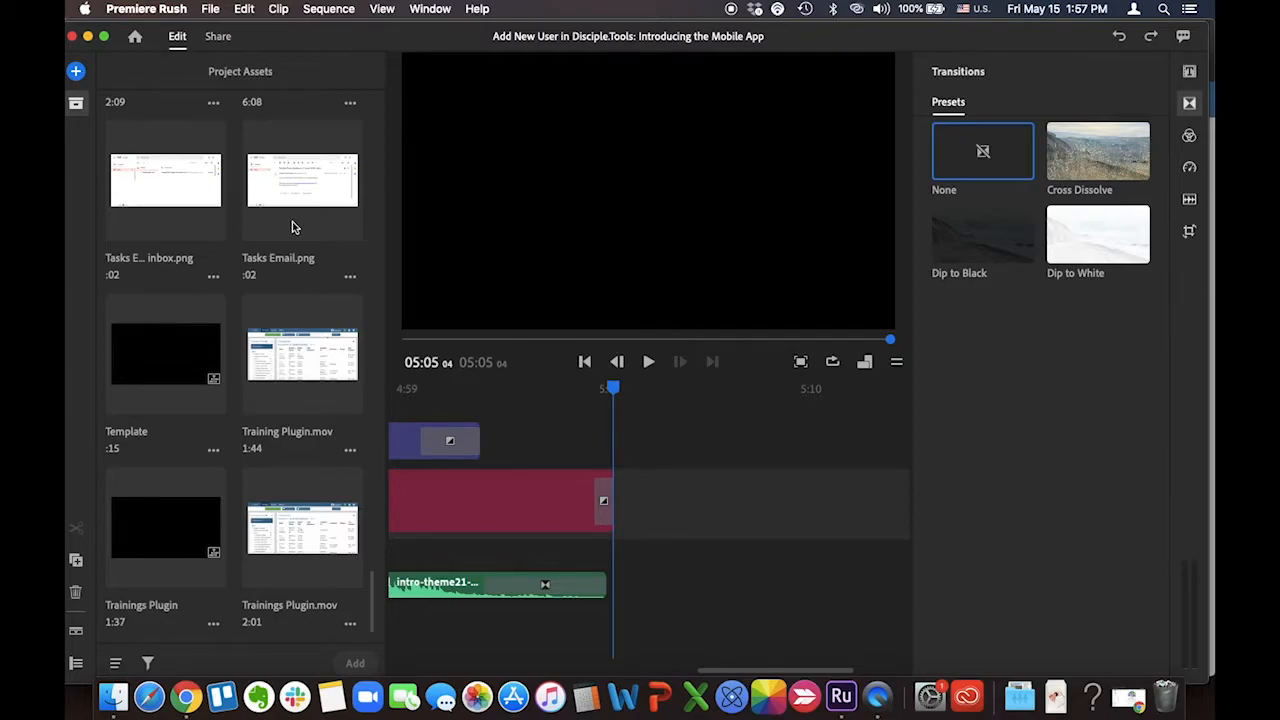
In Premiere Rush, hide the project assets and transition presets to view more of the timeline
{"action": "left_click", "coordinate": [76, 103]}
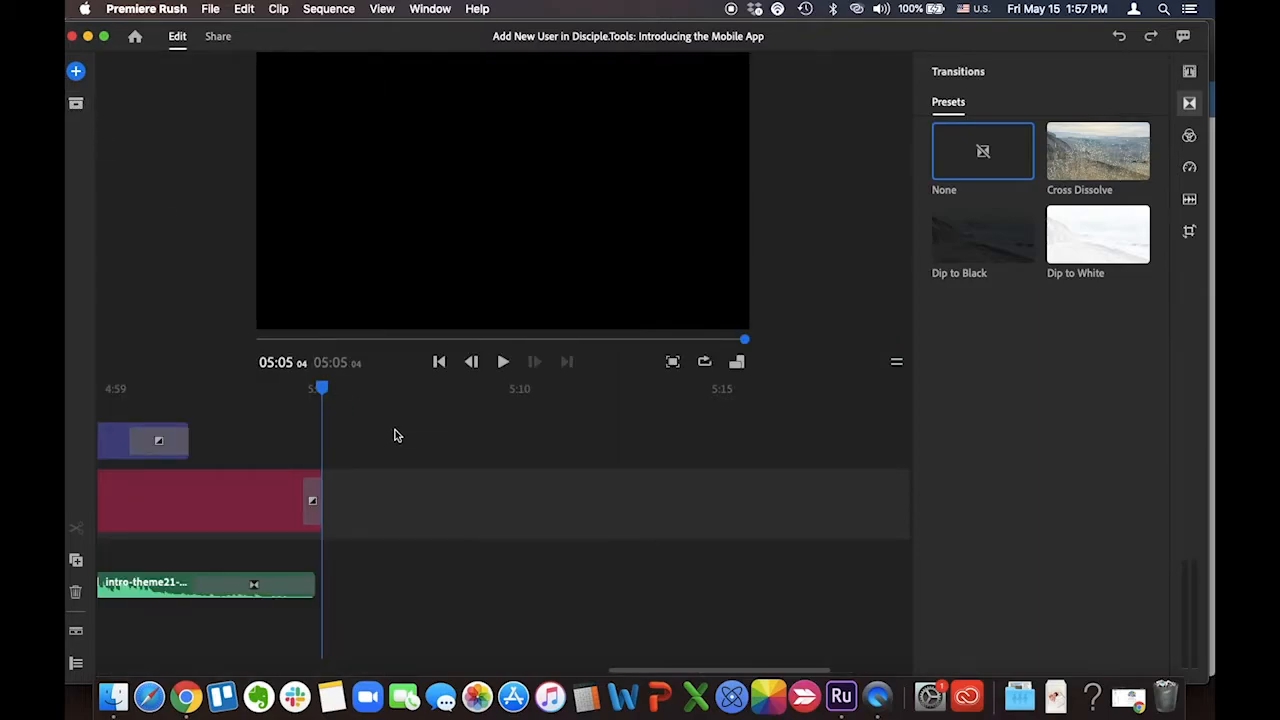
{"action": "left_click", "coordinate": [1189, 103]}
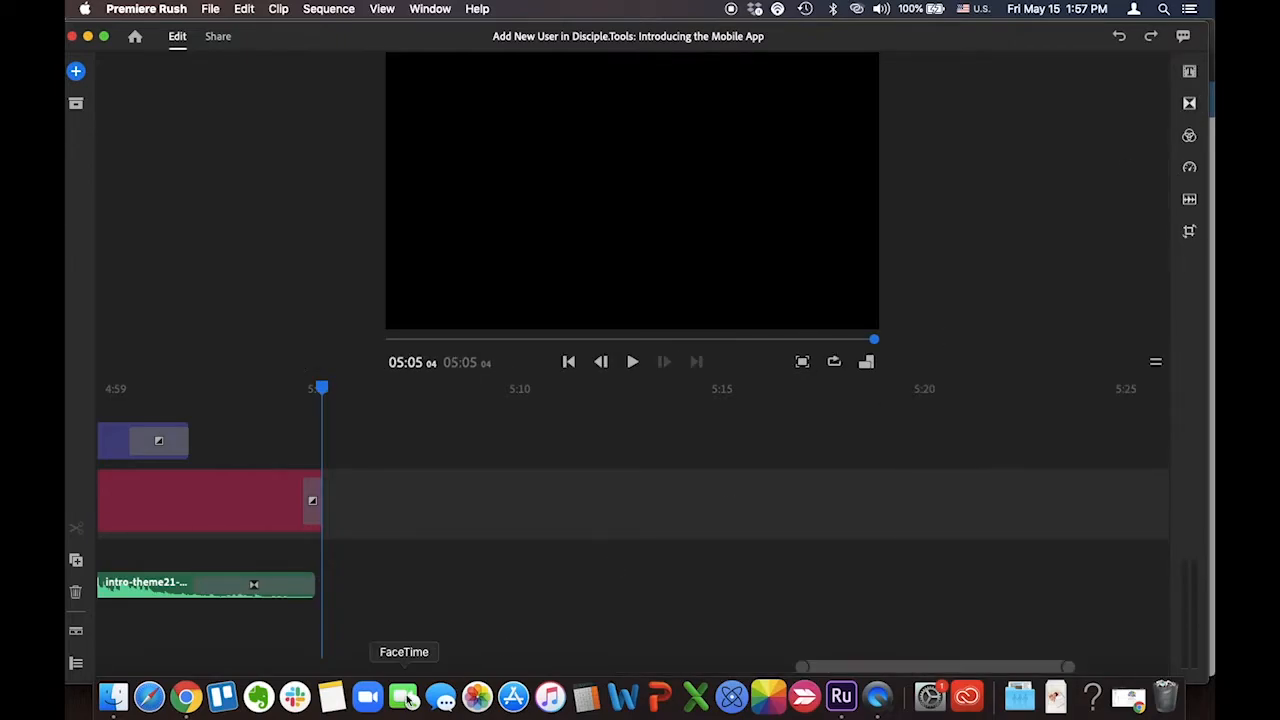
{"action": "scroll", "coordinate": [450, 578], "scroll_direction": "left", "scroll_amount": 10}
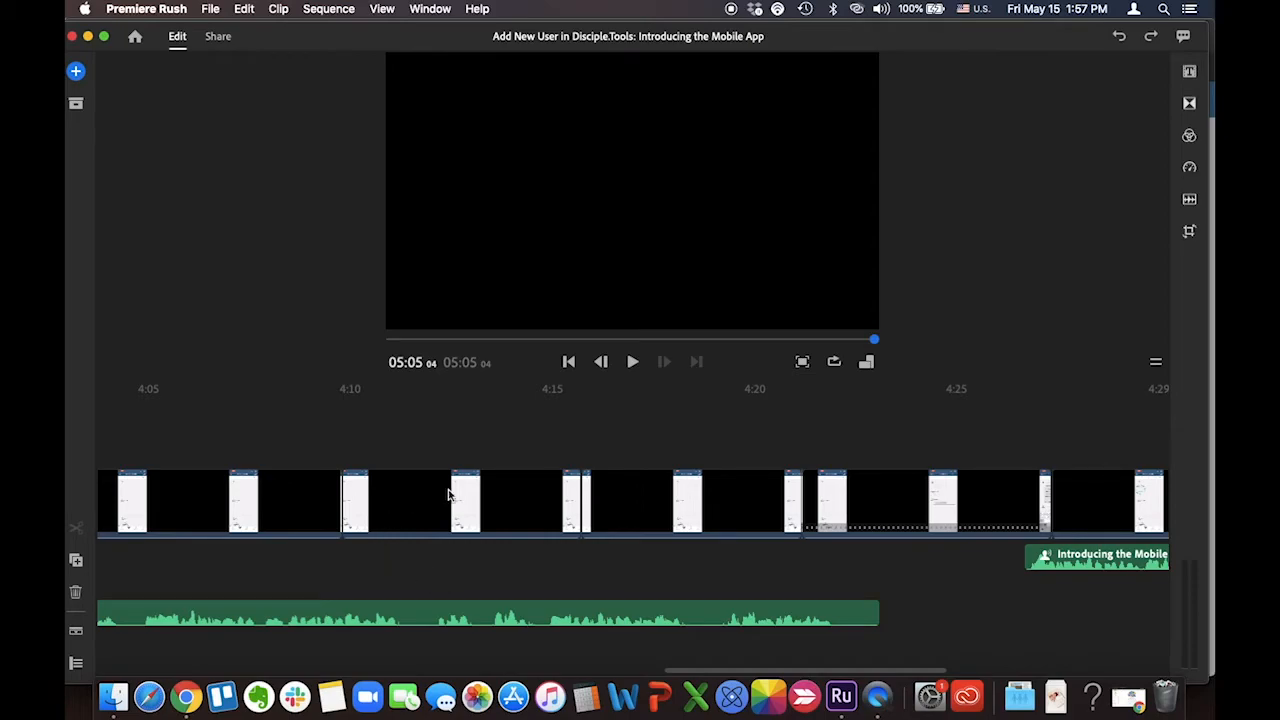
Duplicate the Template sequence in the project assets
{"action": "left_click", "coordinate": [77, 106]}
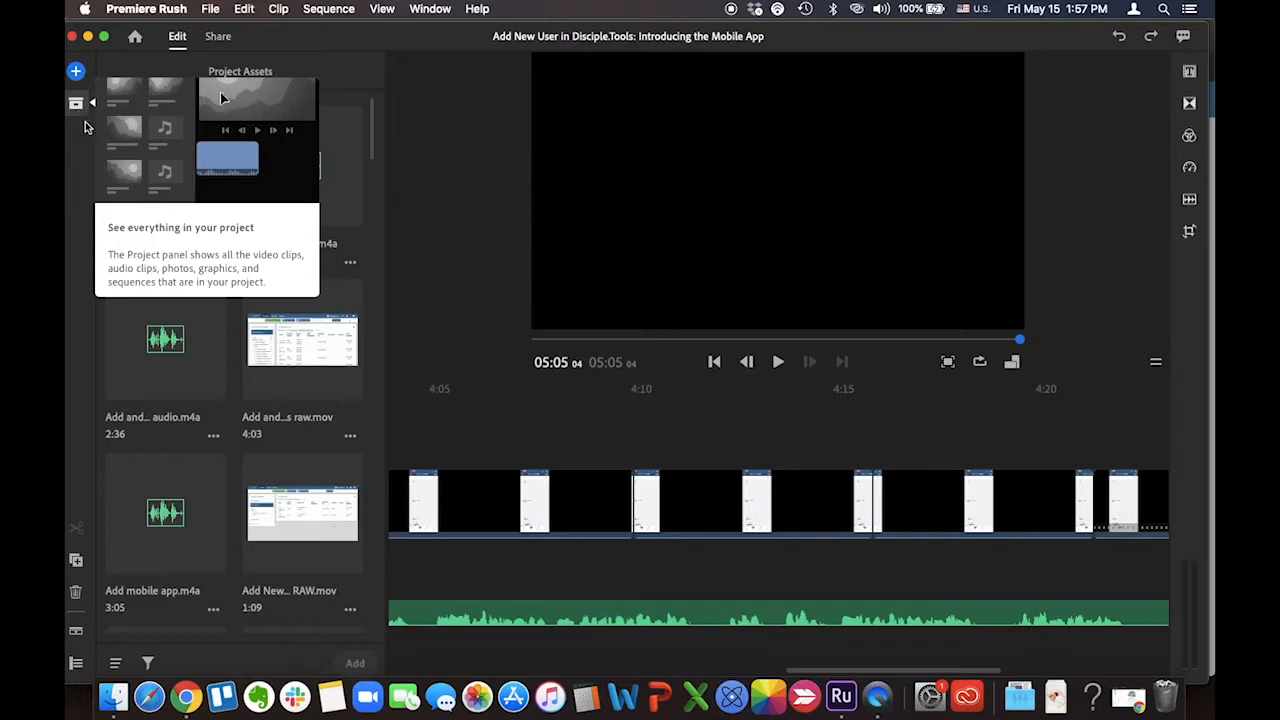
{"action": "scroll", "coordinate": [288, 361], "scroll_direction": "down", "scroll_amount": 5}
{"action": "scroll", "coordinate": [288, 361], "scroll_direction": "down", "scroll_amount": 10}
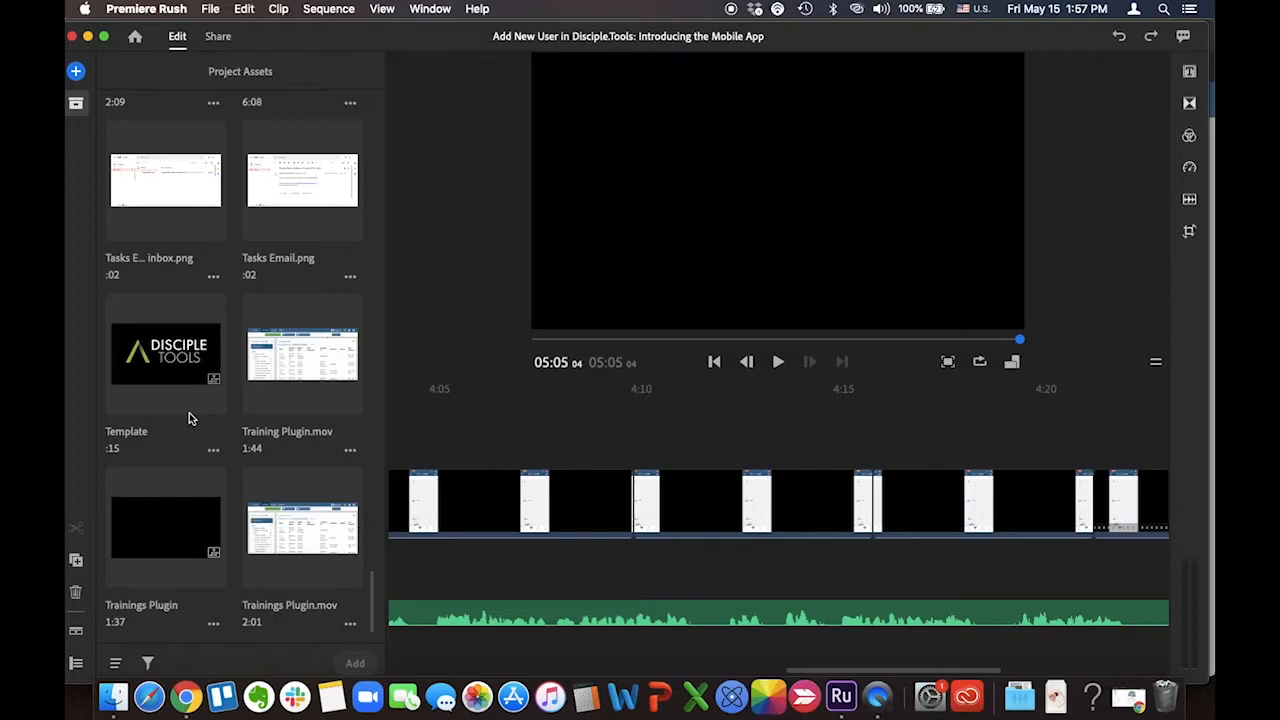
{"action": "left_click", "coordinate": [212, 450]}
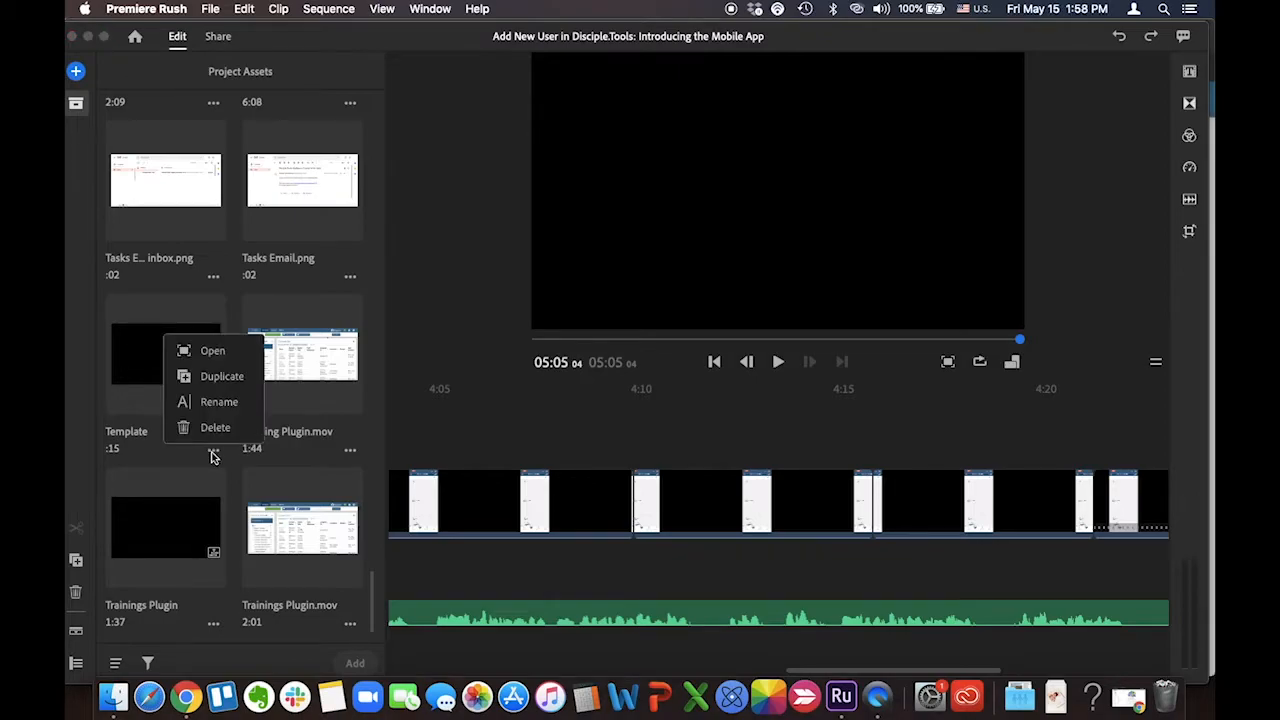
{"action": "left_click", "coordinate": [218, 377]}
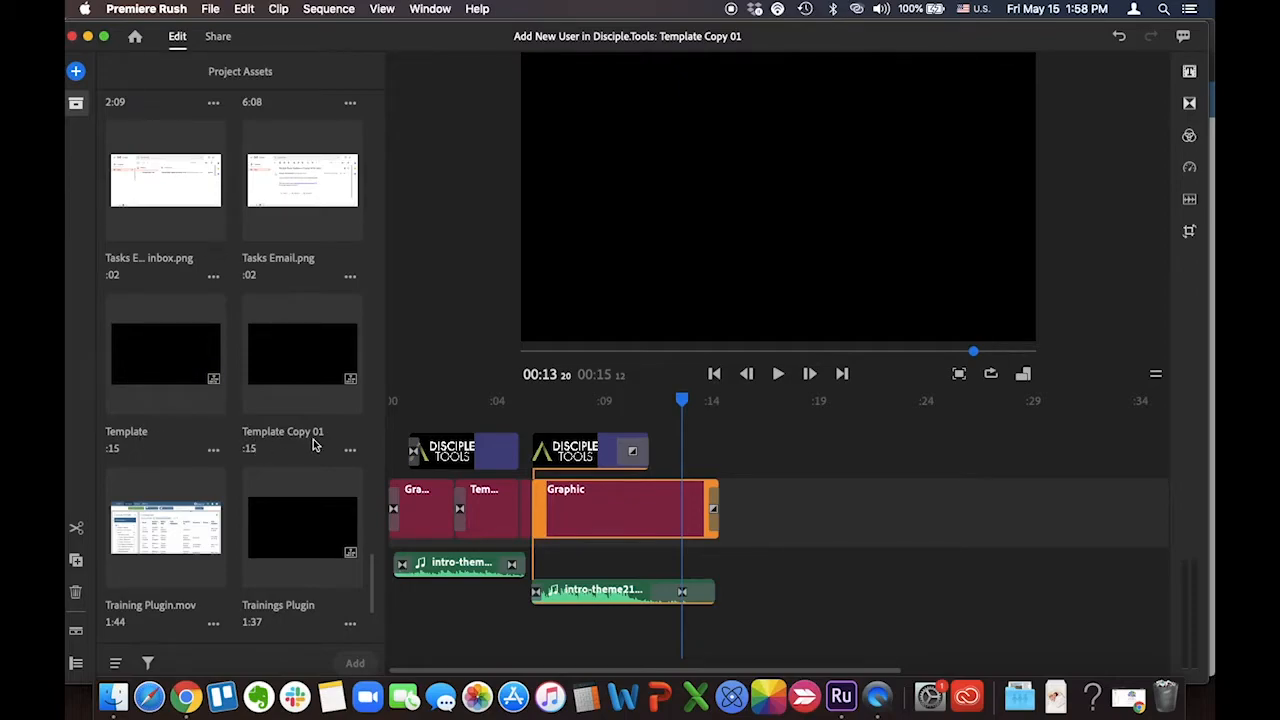
Rename the duplicated template sequence to "How to Make a Tutorial Video"
{"action": "left_click", "coordinate": [350, 449]}
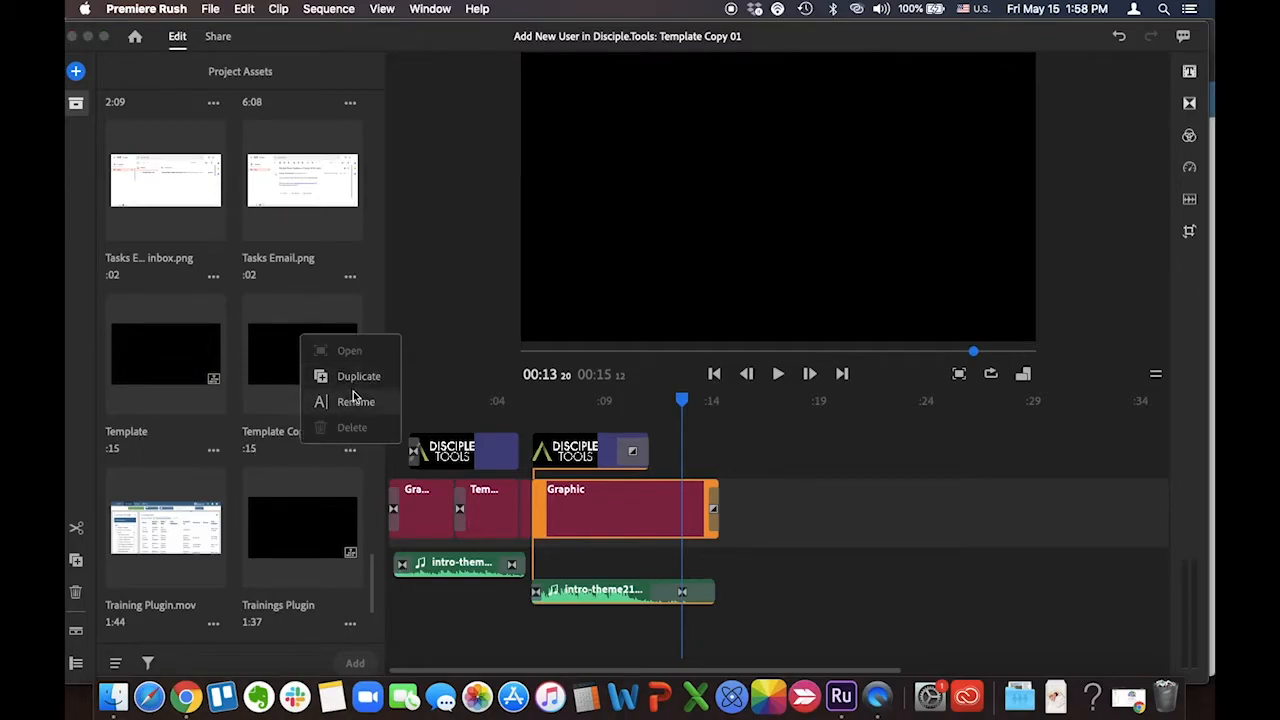
{"action": "left_click", "coordinate": [356, 401]}
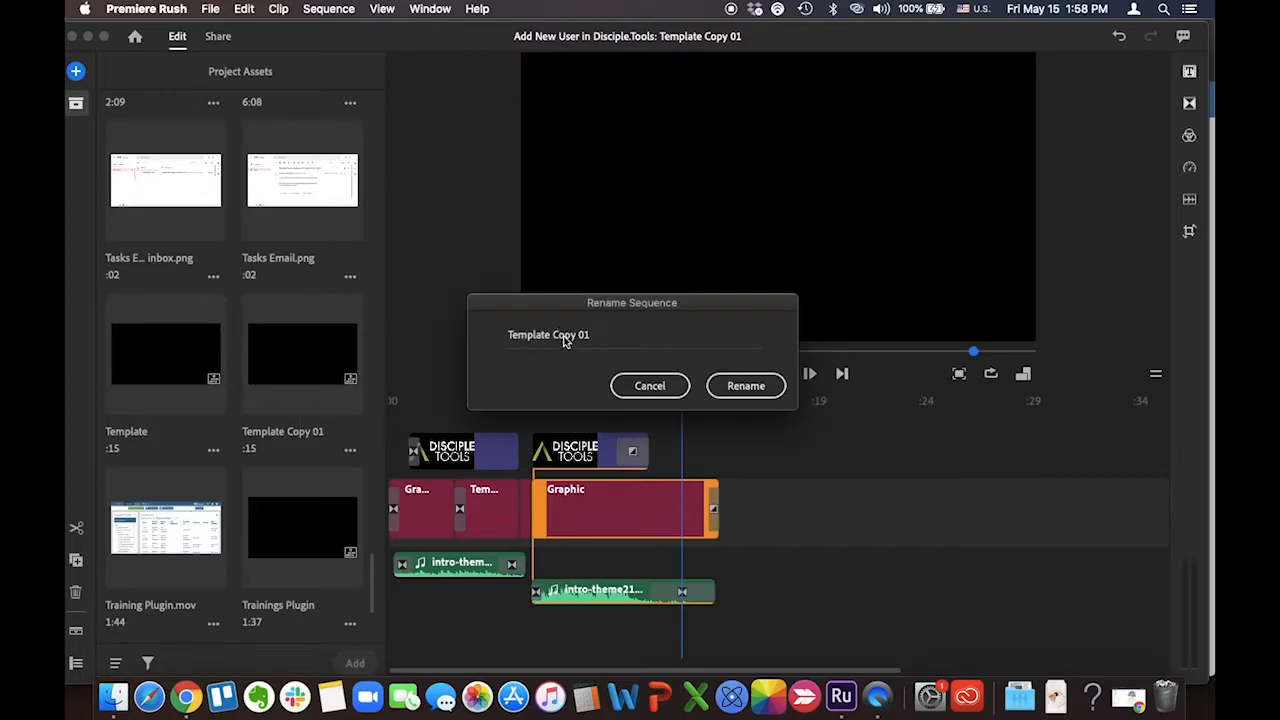
{"action": "triple_click", "coordinate": [565, 343]}
{"action": "type", "text": "How to Make a Tutorial Video"}
{"action": "left_click", "coordinate": [740, 385]}
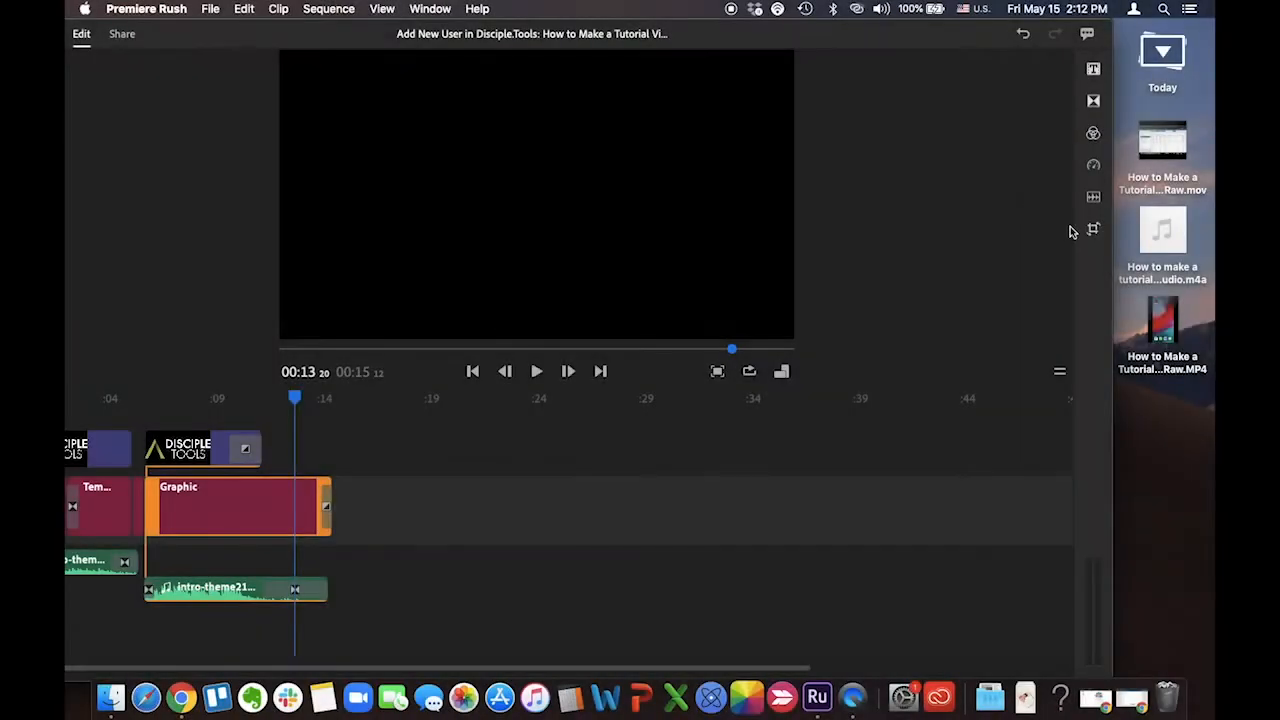
Insert the raw .mov screen recording from the desktop between the intro and closing graphics, and bring the whole editor window into view
{"action": "mouse_move", "coordinate": [1164, 150]}
{"action": "left_click_drag", "start_coordinate": [1146, 188], "coordinate": [158, 521]}
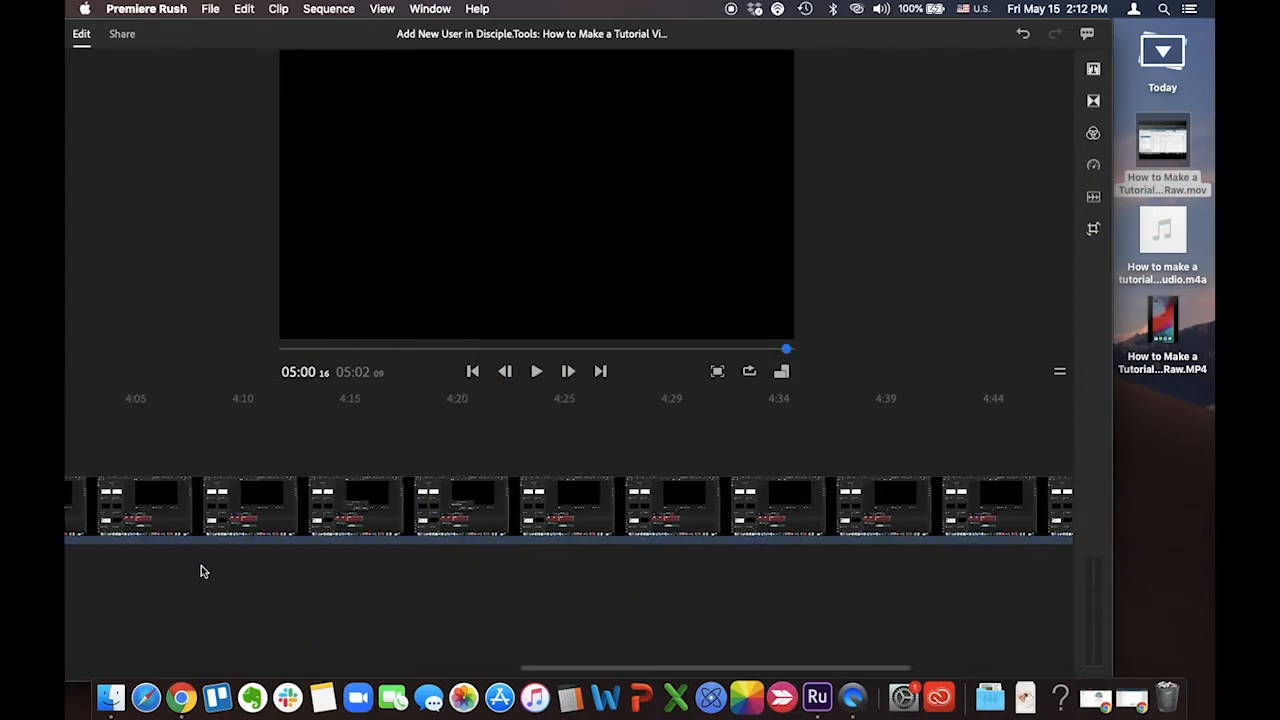
{"action": "scroll", "coordinate": [203, 571], "scroll_direction": "left", "scroll_amount": 2}
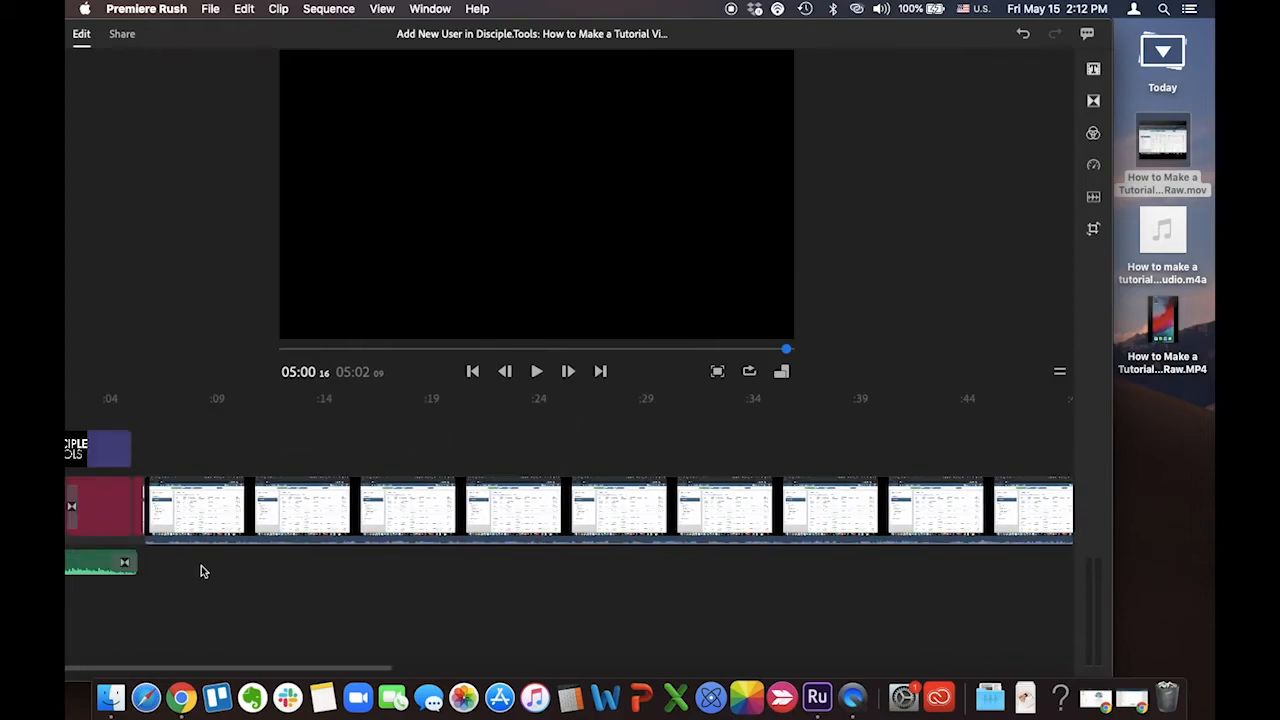
{"action": "scroll", "coordinate": [220, 595], "scroll_direction": "right", "scroll_amount": 15}
{"action": "scroll", "coordinate": [220, 595], "scroll_direction": "left", "scroll_amount": 15}
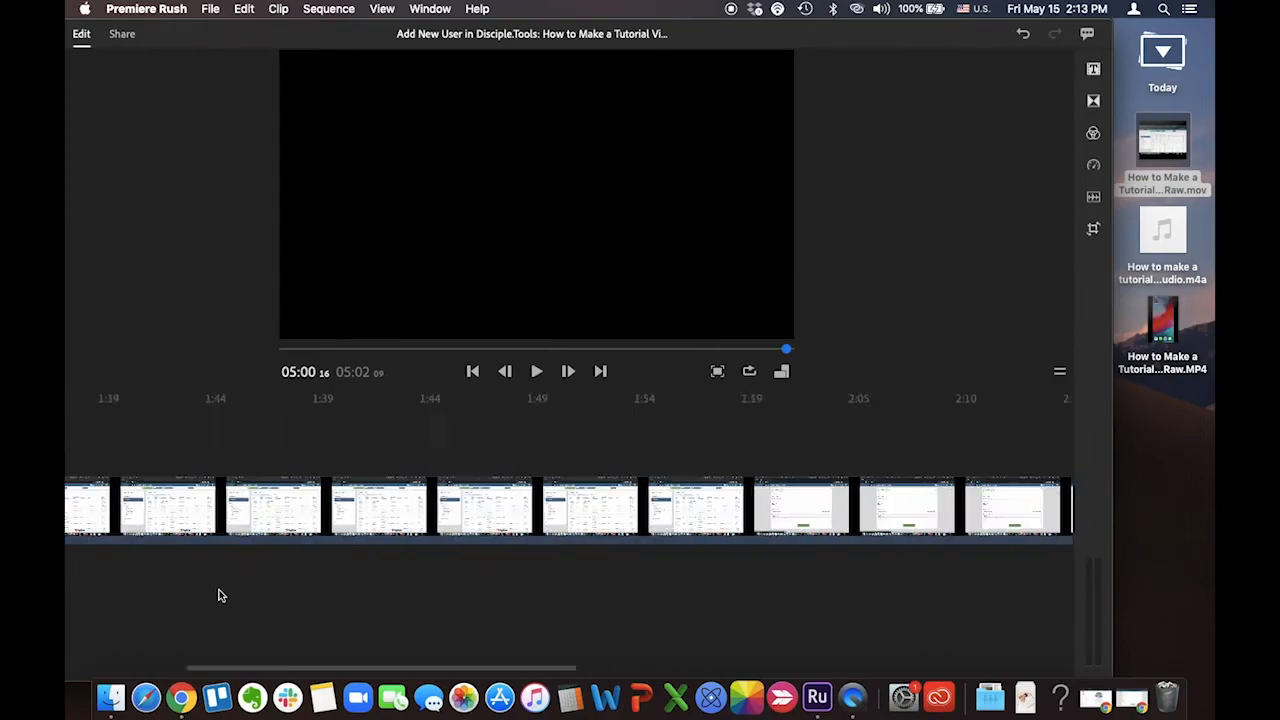
{"action": "left_click_drag", "start_coordinate": [228, 43], "coordinate": [330, 44]}
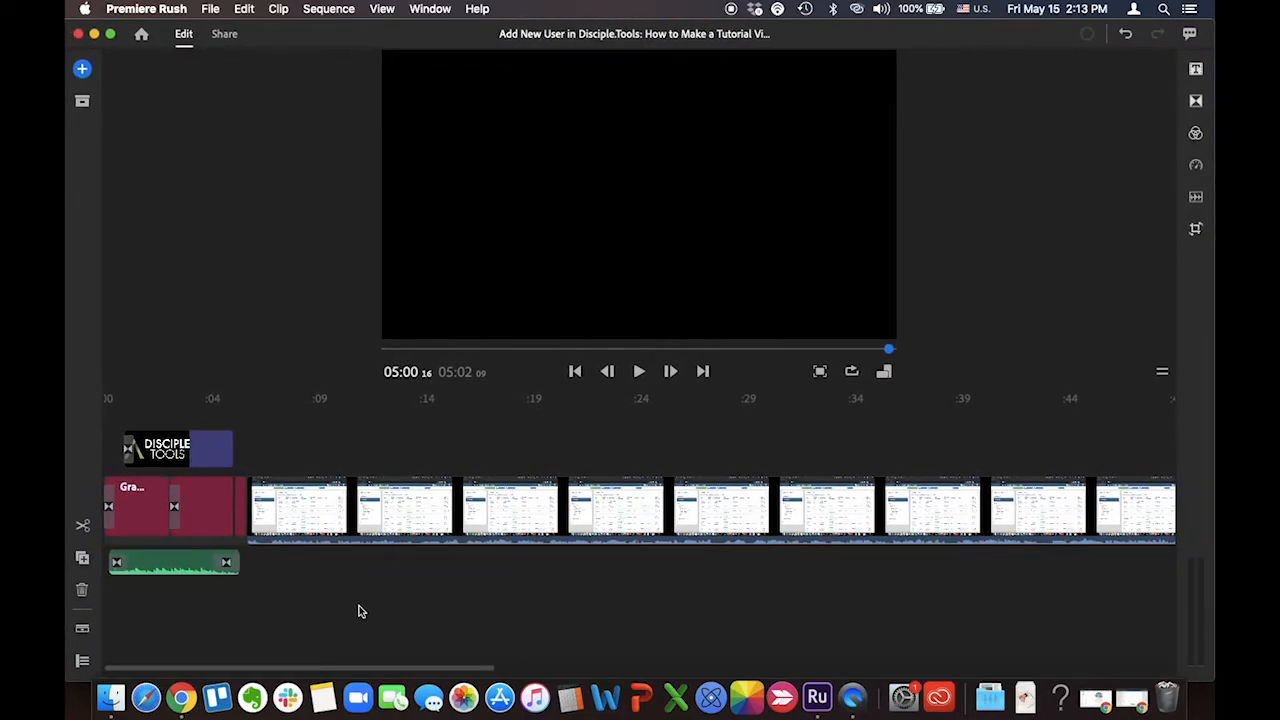
Mute the screen recording clip's own audio in the sequence
{"action": "scroll", "coordinate": [358, 610], "scroll_direction": "down", "scroll_amount": 5}
{"action": "scroll", "coordinate": [352, 615], "scroll_direction": "down", "scroll_amount": 3}
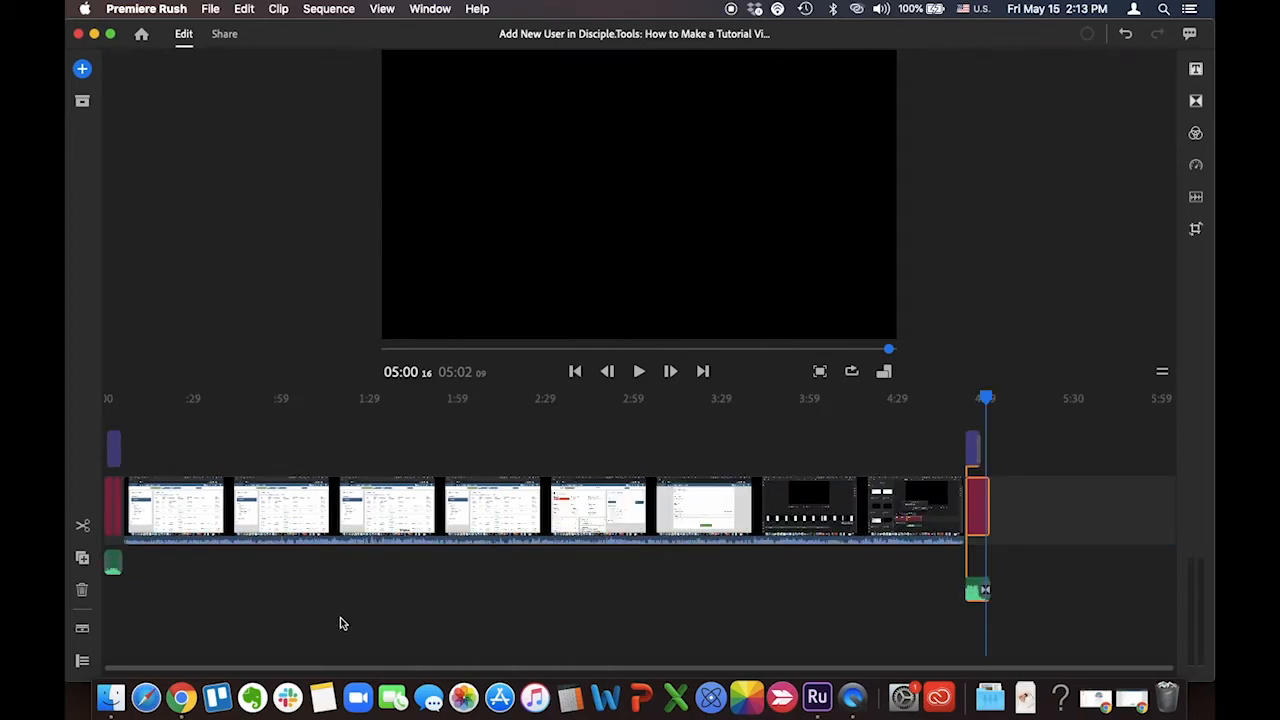
{"action": "left_click", "coordinate": [391, 545]}
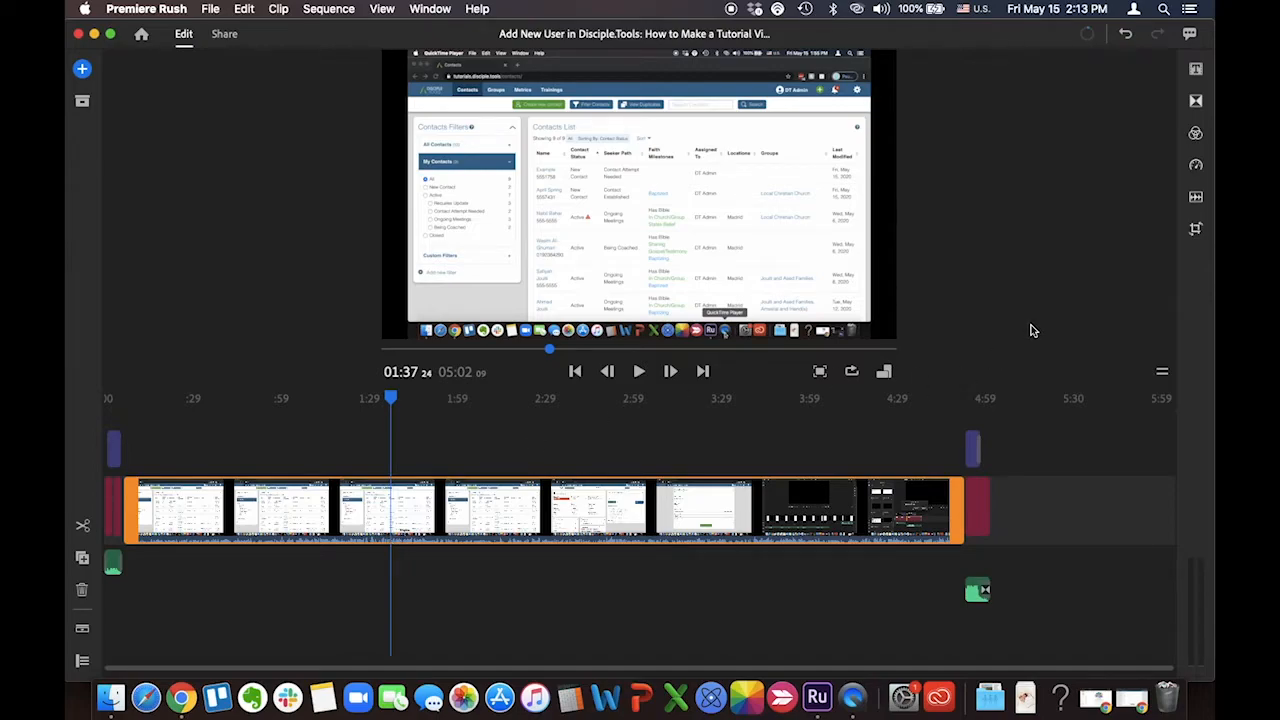
{"action": "left_click", "coordinate": [1196, 197]}
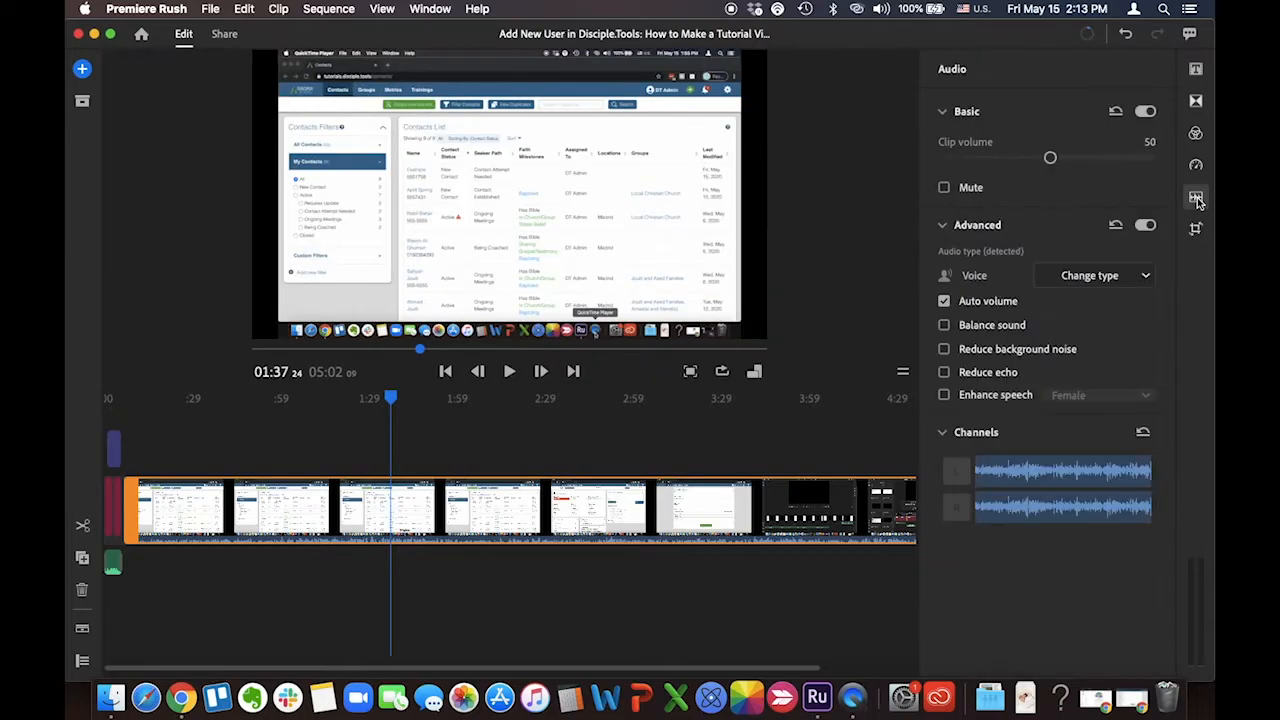
{"action": "left_click", "coordinate": [944, 188]}
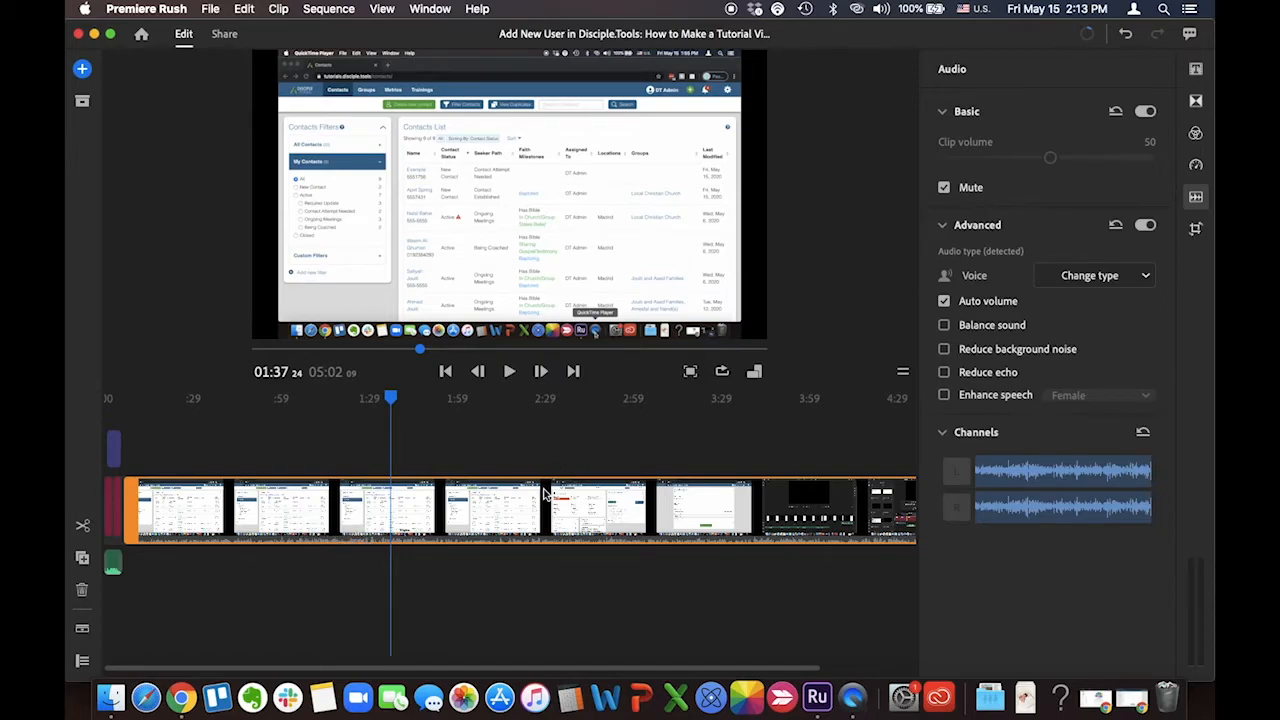
{"action": "left_click", "coordinate": [1195, 205]}
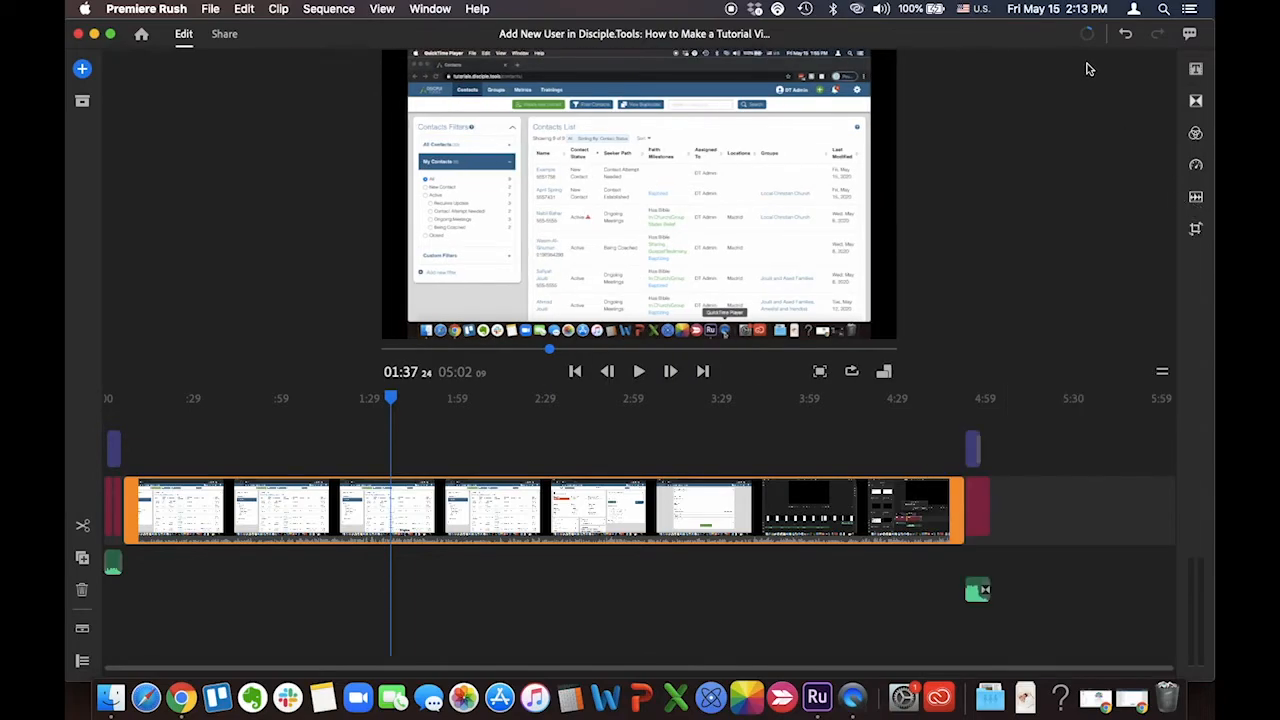
Add the narration .m4a file from the desktop beneath the screen recording and move it close to the recording's start
{"action": "left_click_drag", "start_coordinate": [1034, 23], "coordinate": [908, 32]}
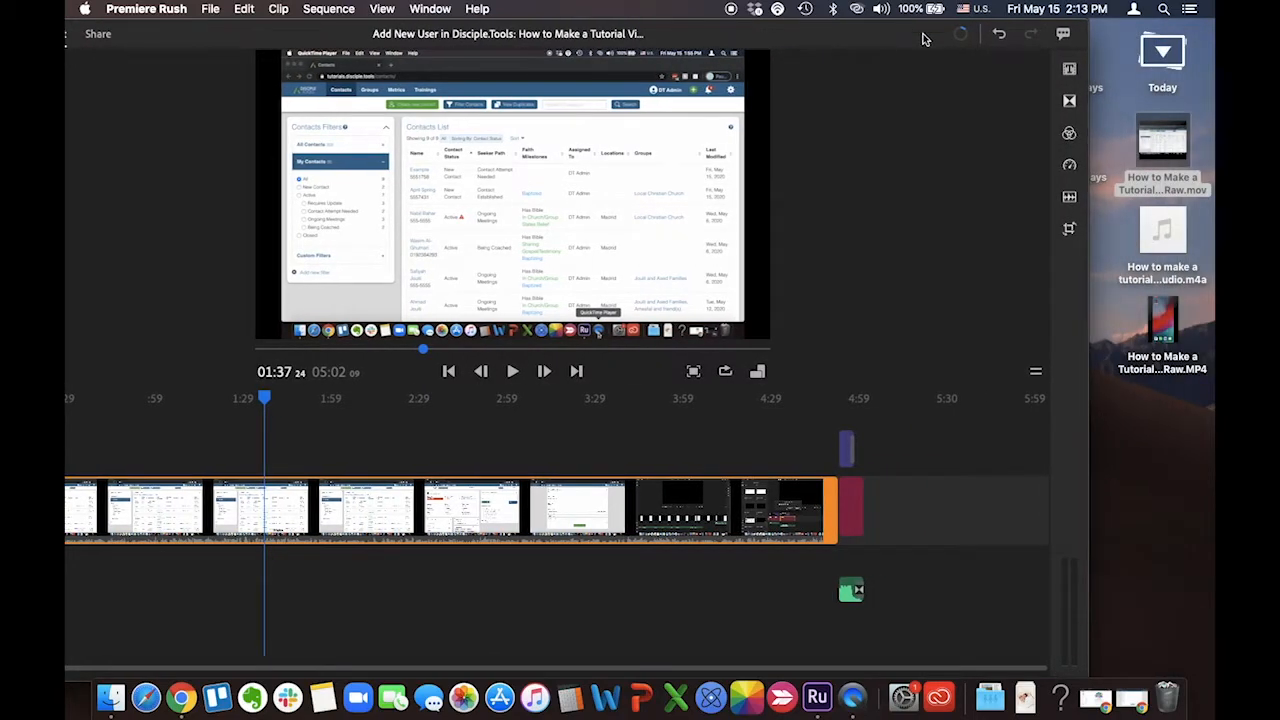
{"action": "left_click", "coordinate": [1164, 268]}
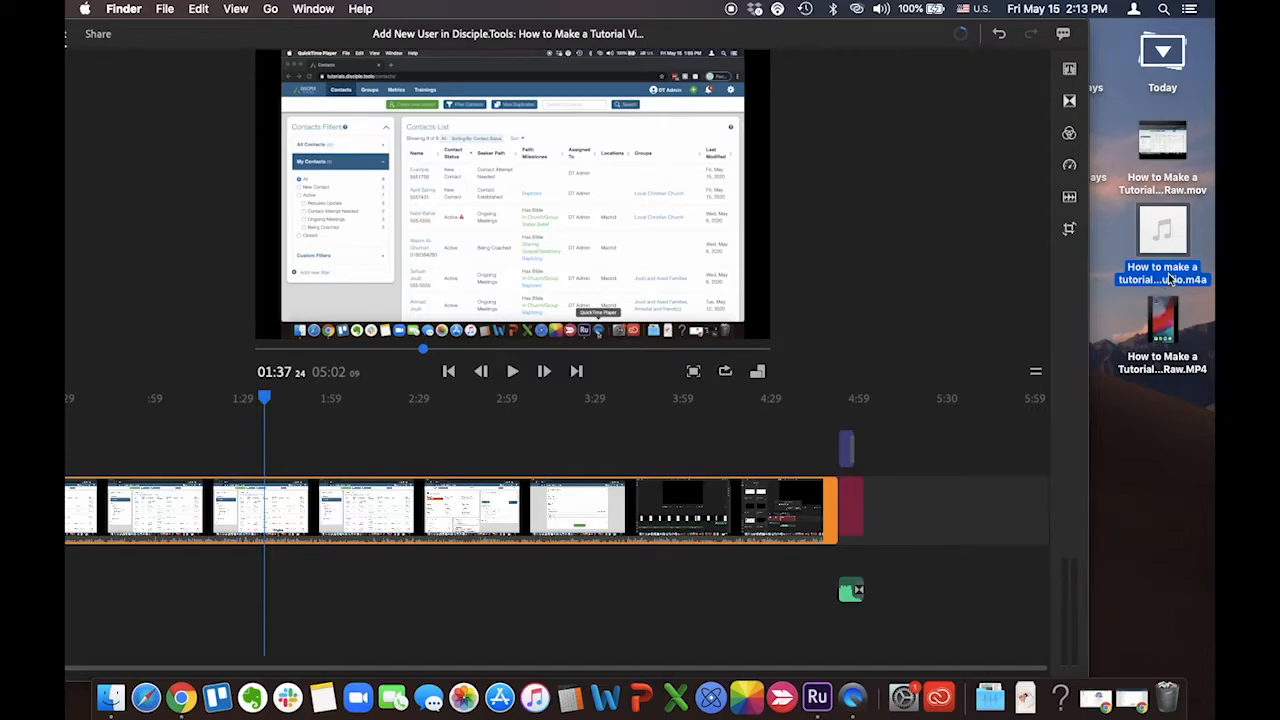
{"action": "left_click_drag", "start_coordinate": [1168, 280], "coordinate": [118, 570]}
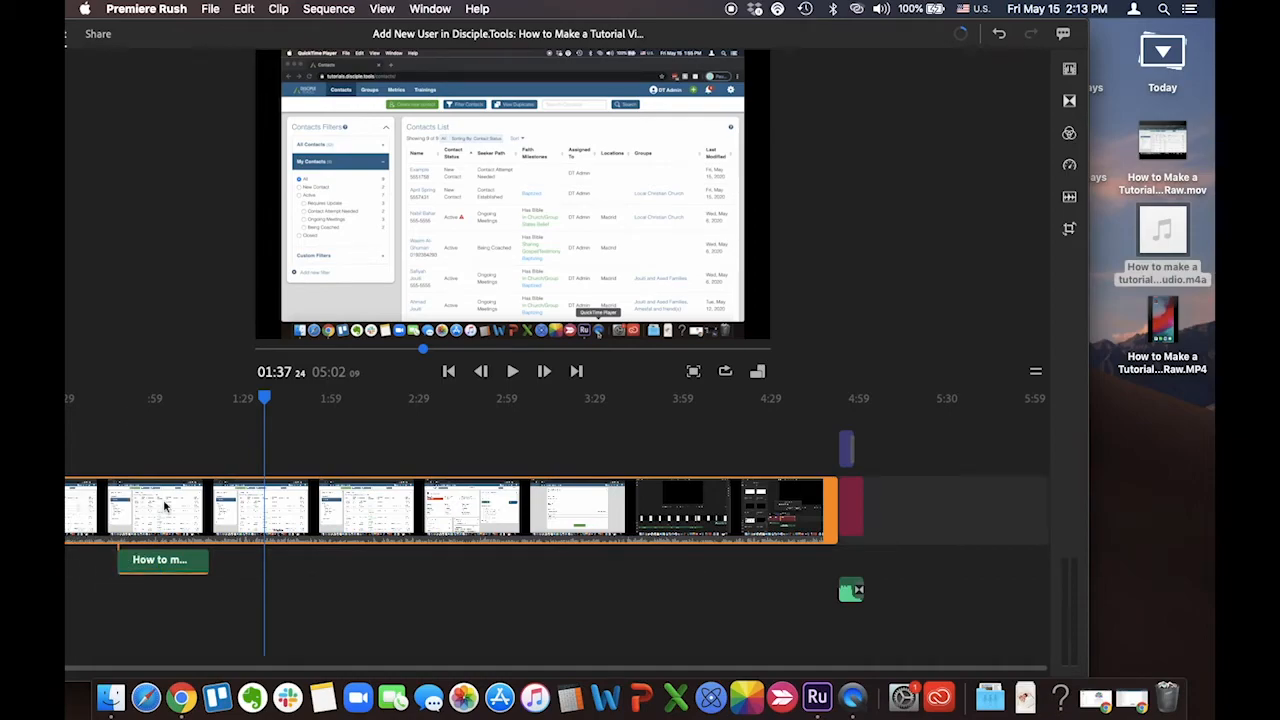
{"action": "double_click", "coordinate": [197, 36]}
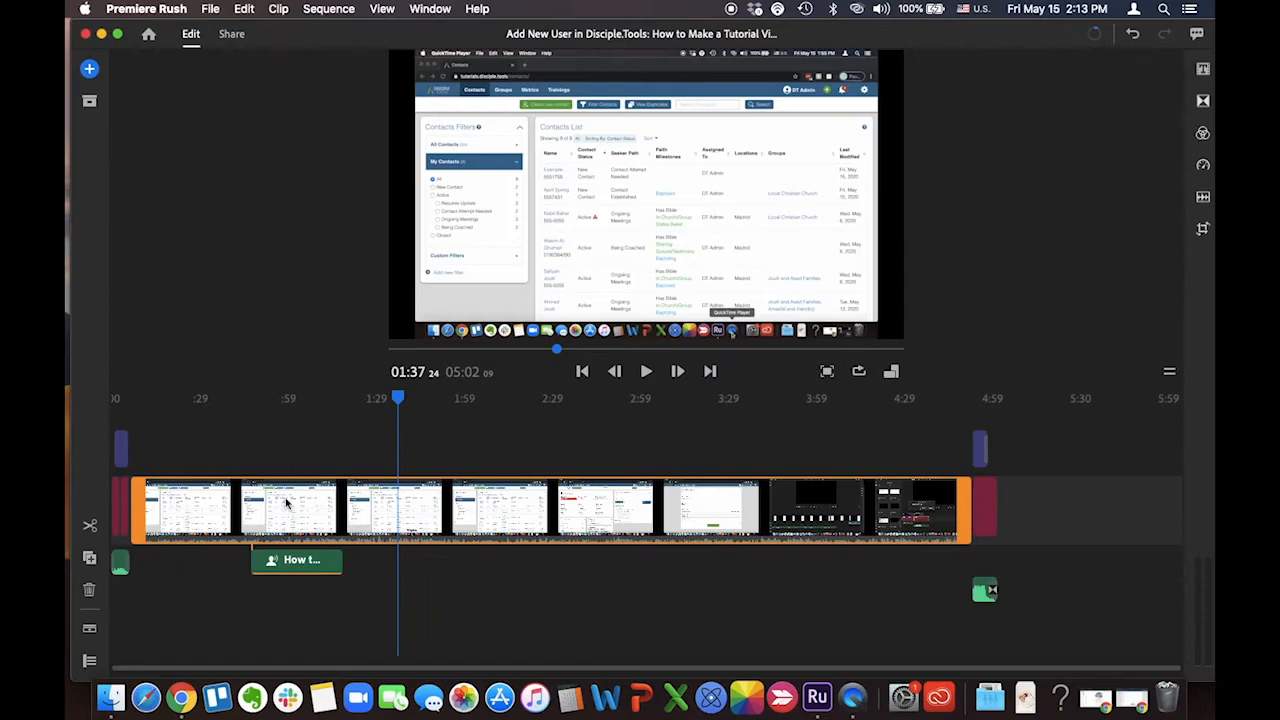
{"action": "left_click_drag", "start_coordinate": [298, 562], "coordinate": [197, 563]}
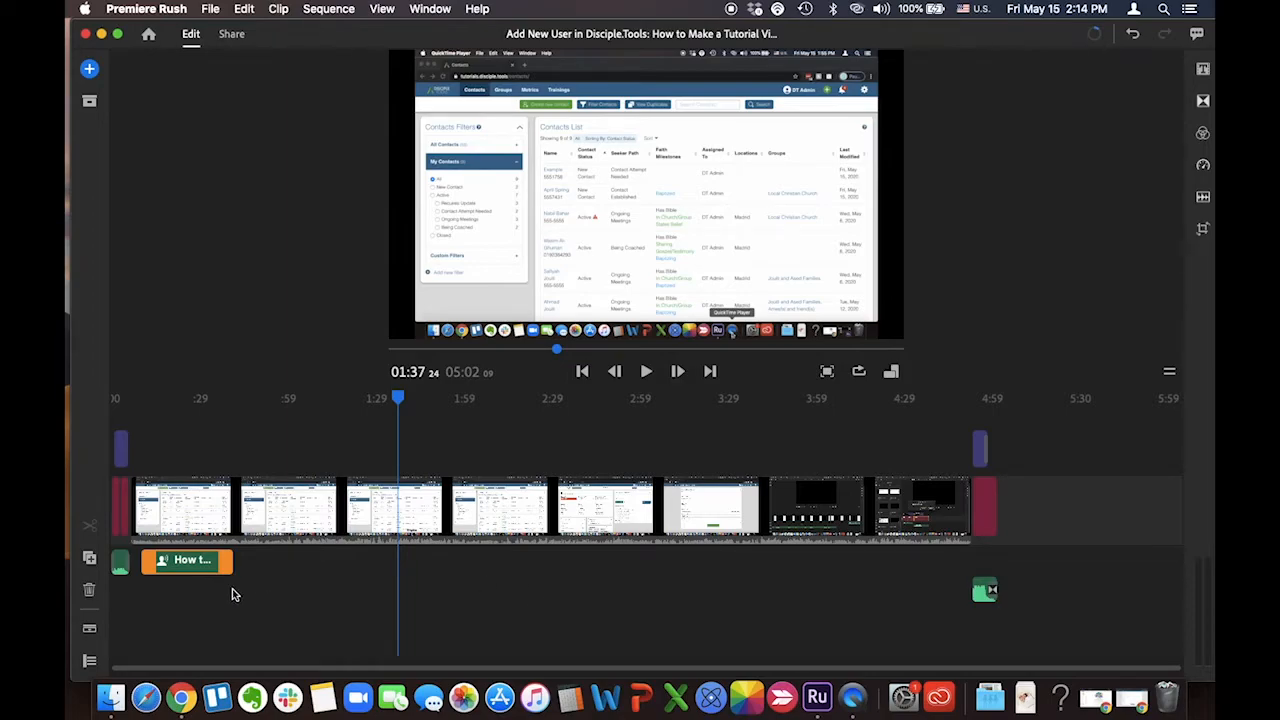
Apply a Cross Dissolve transition between the intro Template graphic and the start of the screen recording
{"action": "key", "text": "="}
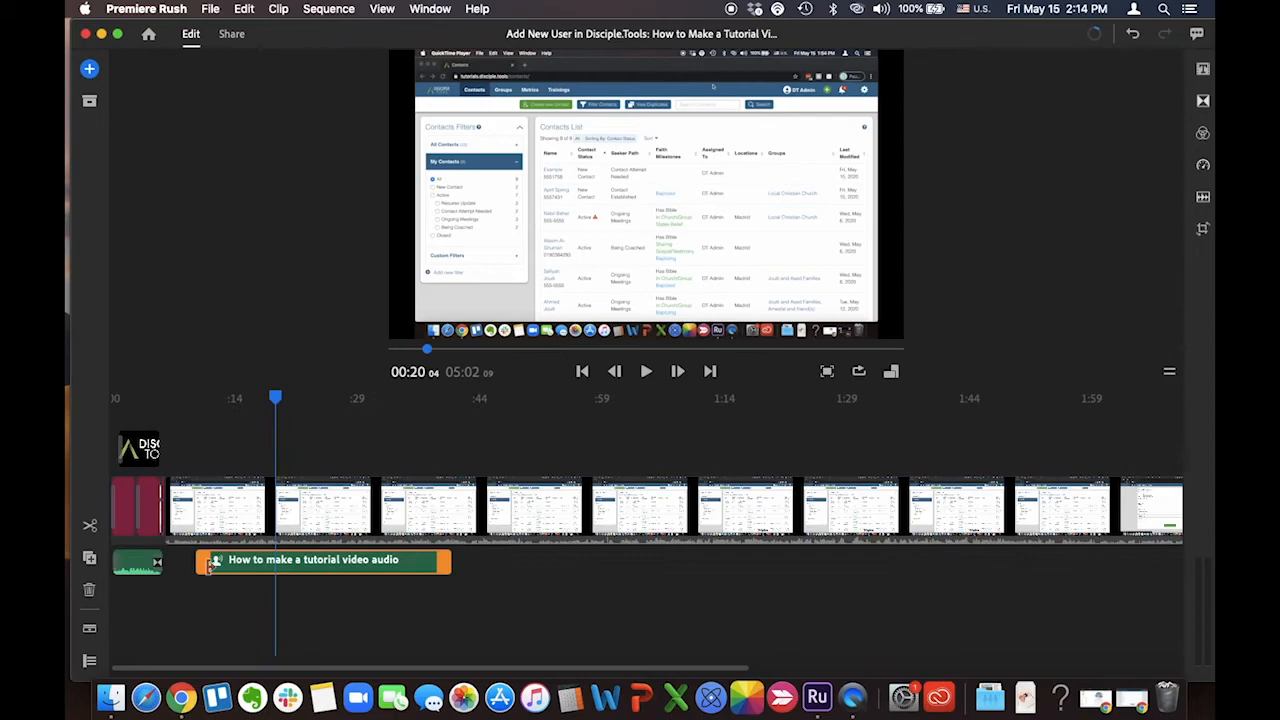
{"action": "scroll", "coordinate": [175, 596], "scroll_direction": "up", "scroll_amount": 6}
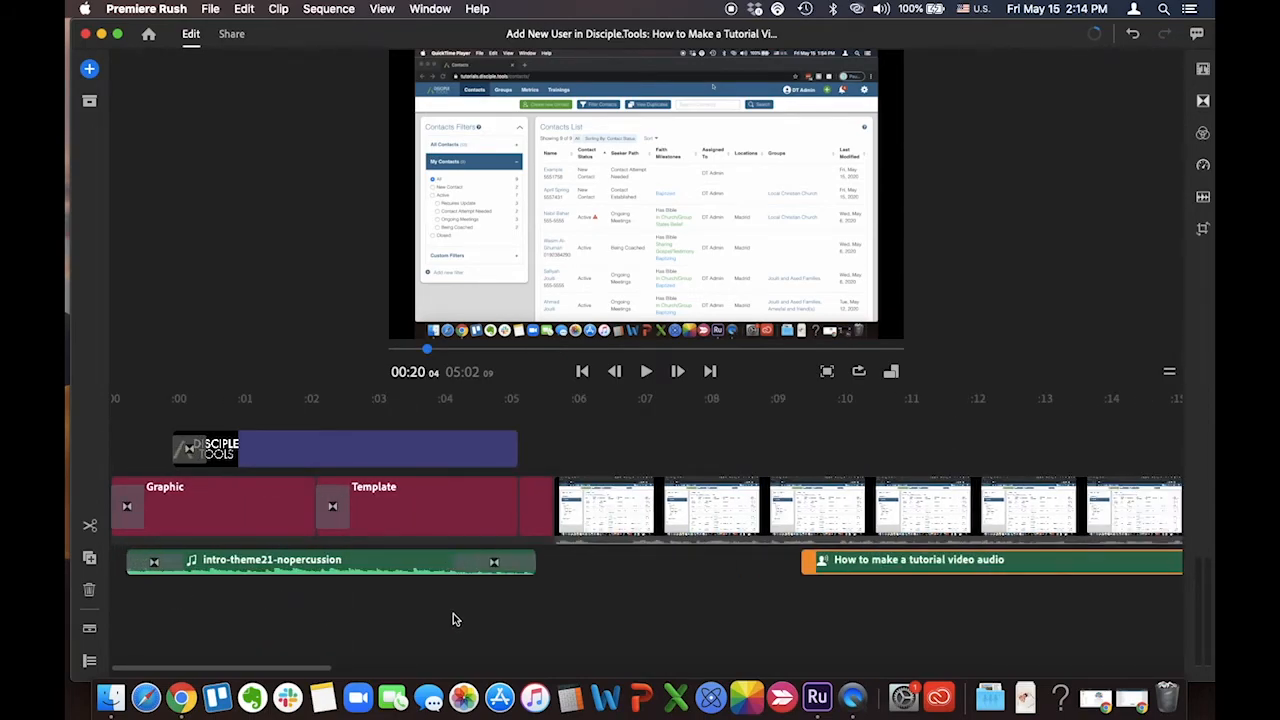
{"action": "left_click", "coordinate": [1202, 104]}
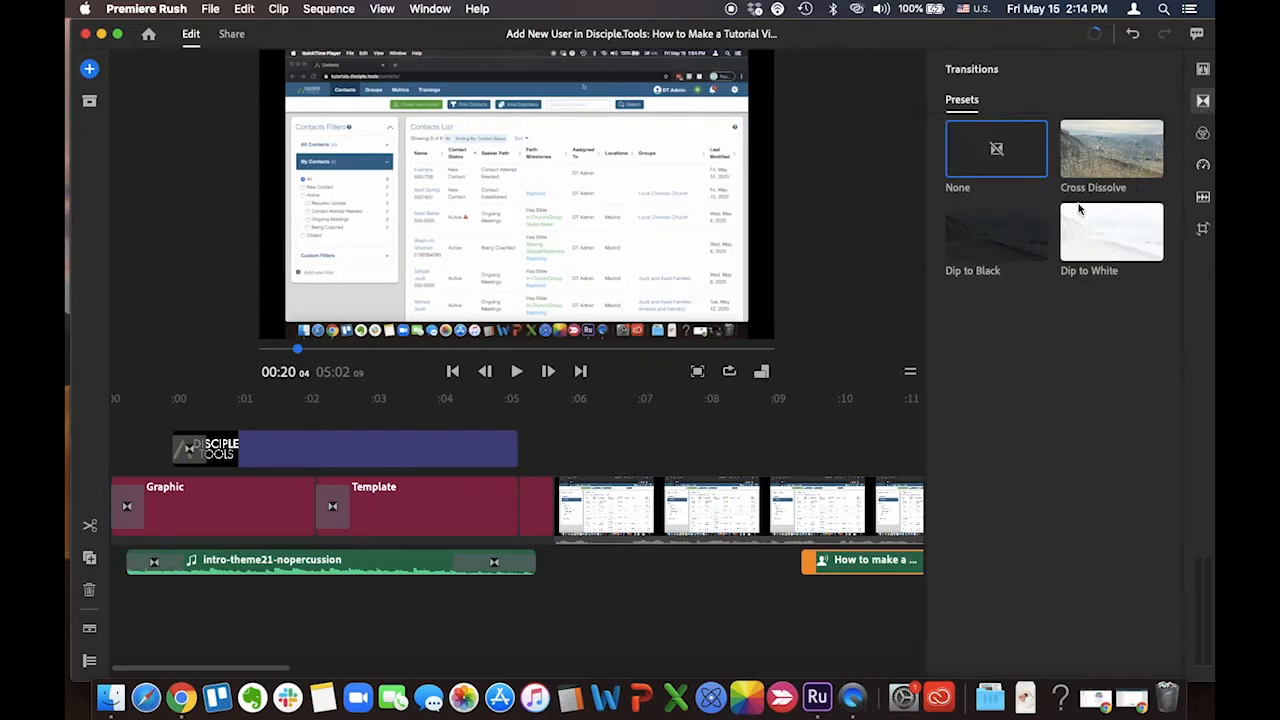
{"action": "mouse_move", "coordinate": [1112, 160]}
{"action": "left_mouse_down"}
{"action": "mouse_move", "coordinate": [864, 245]}
{"action": "mouse_move", "coordinate": [560, 515]}
{"action": "left_mouse_up"}
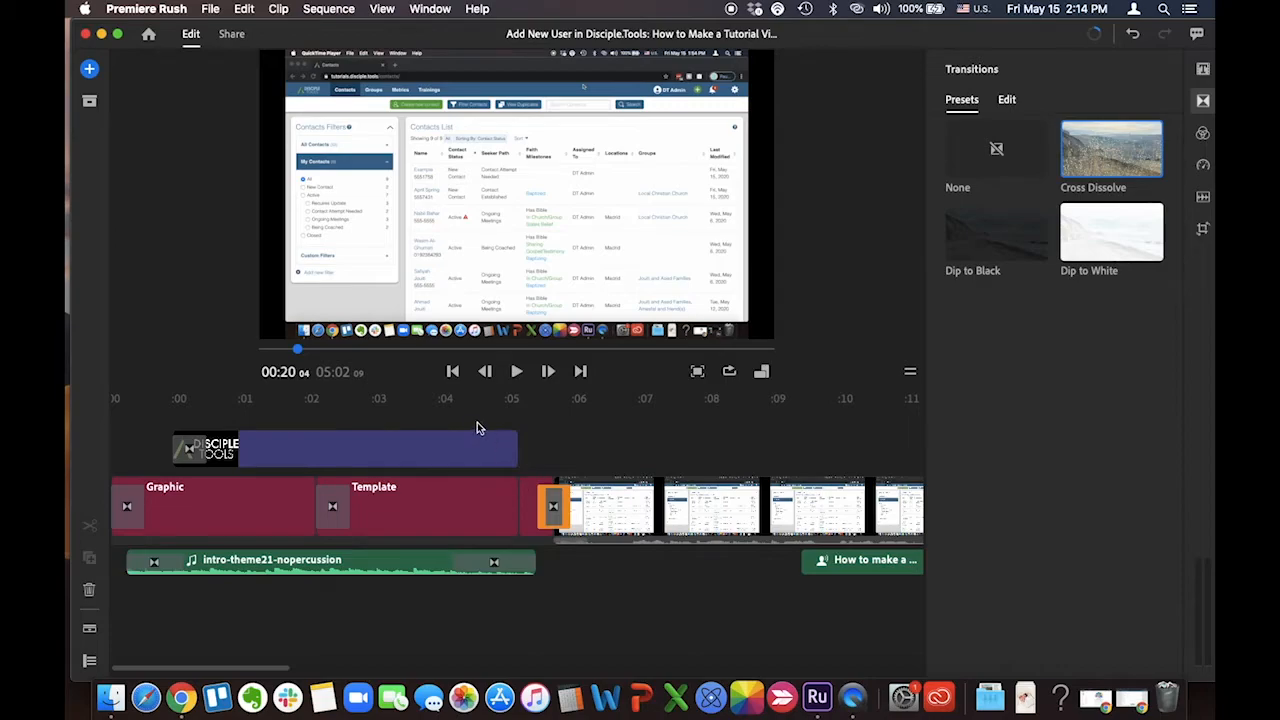
Play back the new transition and shift the narration audio earlier so it starts just after the screen recording begins
{"action": "left_click", "coordinate": [477, 428]}
{"action": "left_click", "coordinate": [515, 372]}
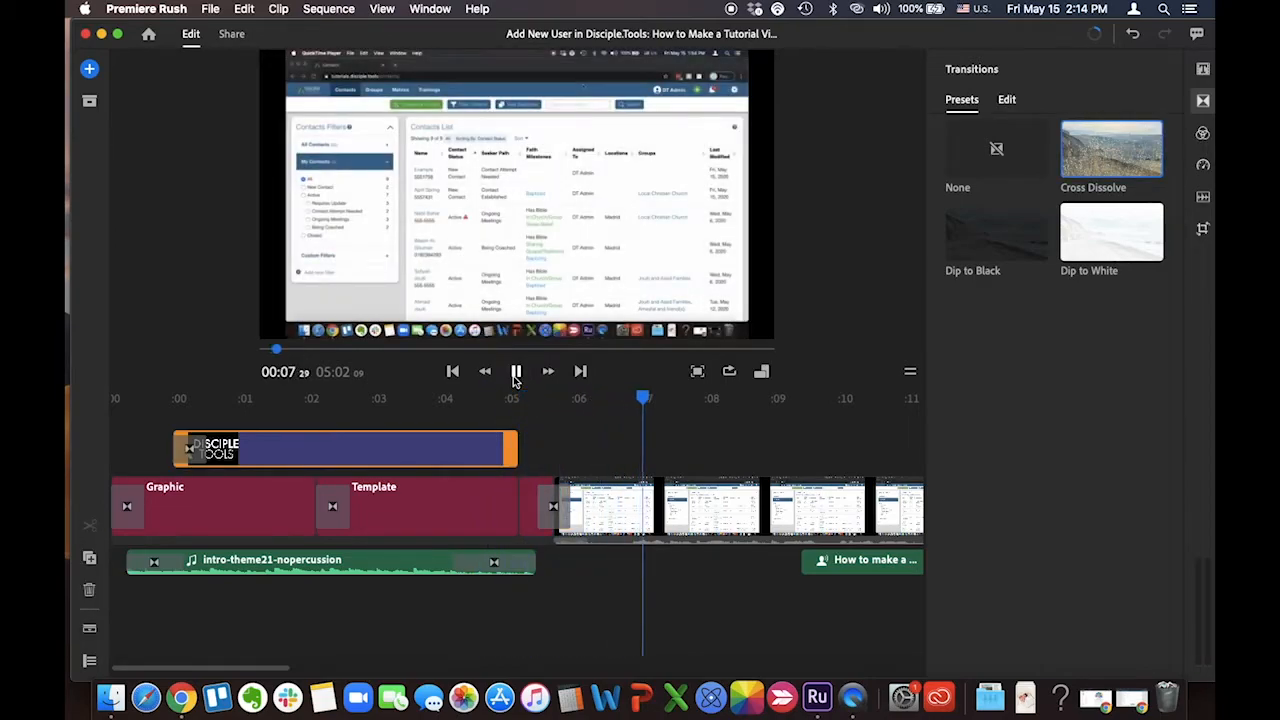
{"action": "left_click", "coordinate": [515, 372]}
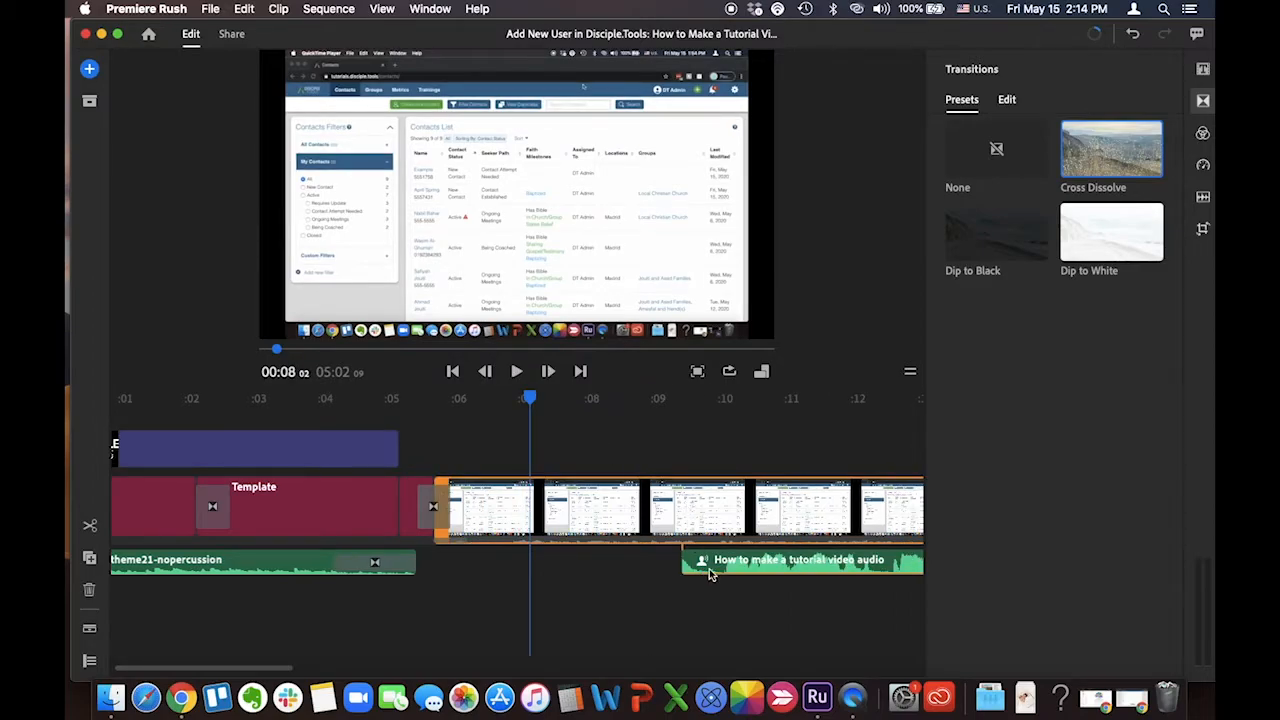
{"action": "left_click_drag", "start_coordinate": [707, 573], "coordinate": [524, 569]}
Split the screen recording clip at 00:08:22 and select its first segment
{"action": "left_click_drag", "start_coordinate": [529, 405], "coordinate": [575, 410]}
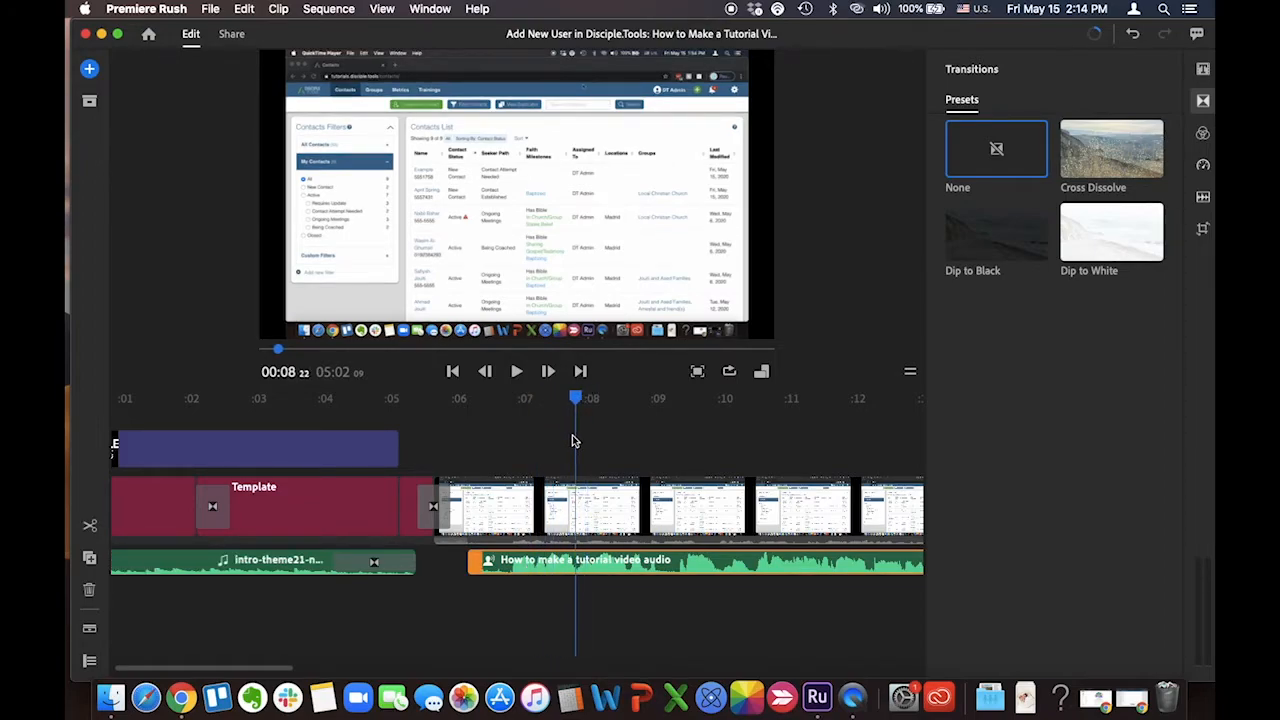
{"action": "left_click", "coordinate": [577, 500]}
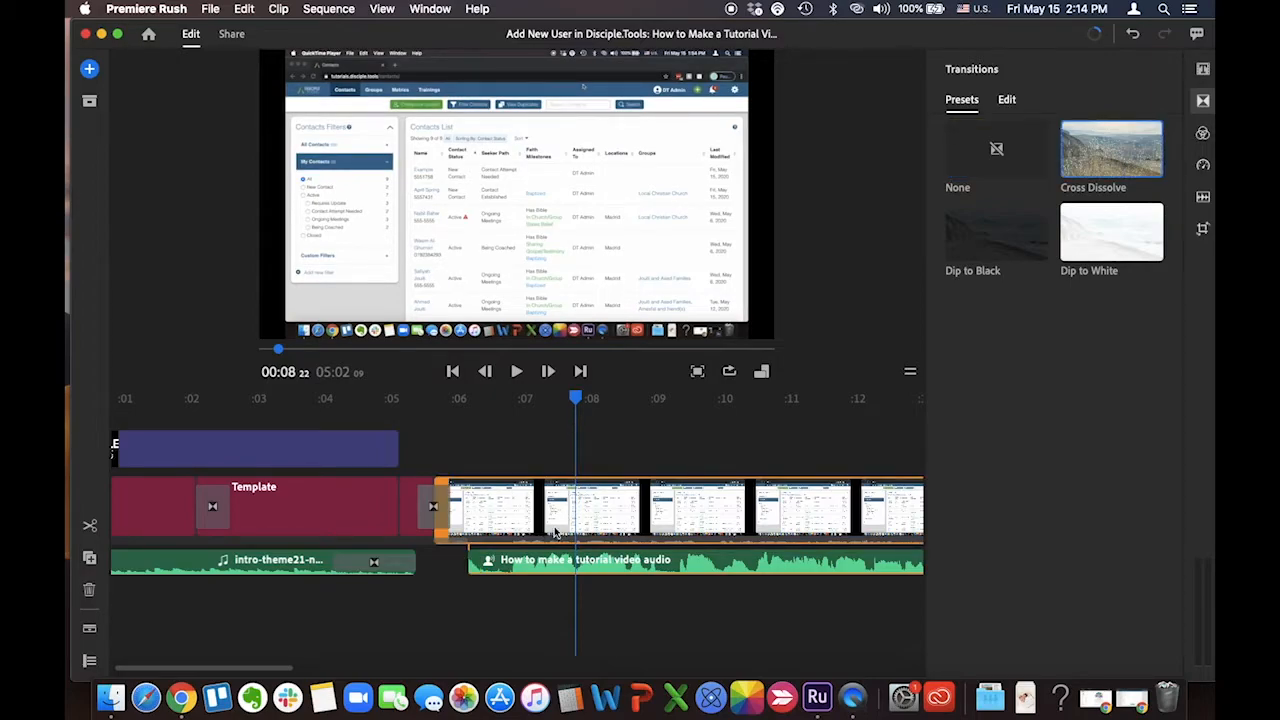
{"action": "left_click", "coordinate": [90, 527]}
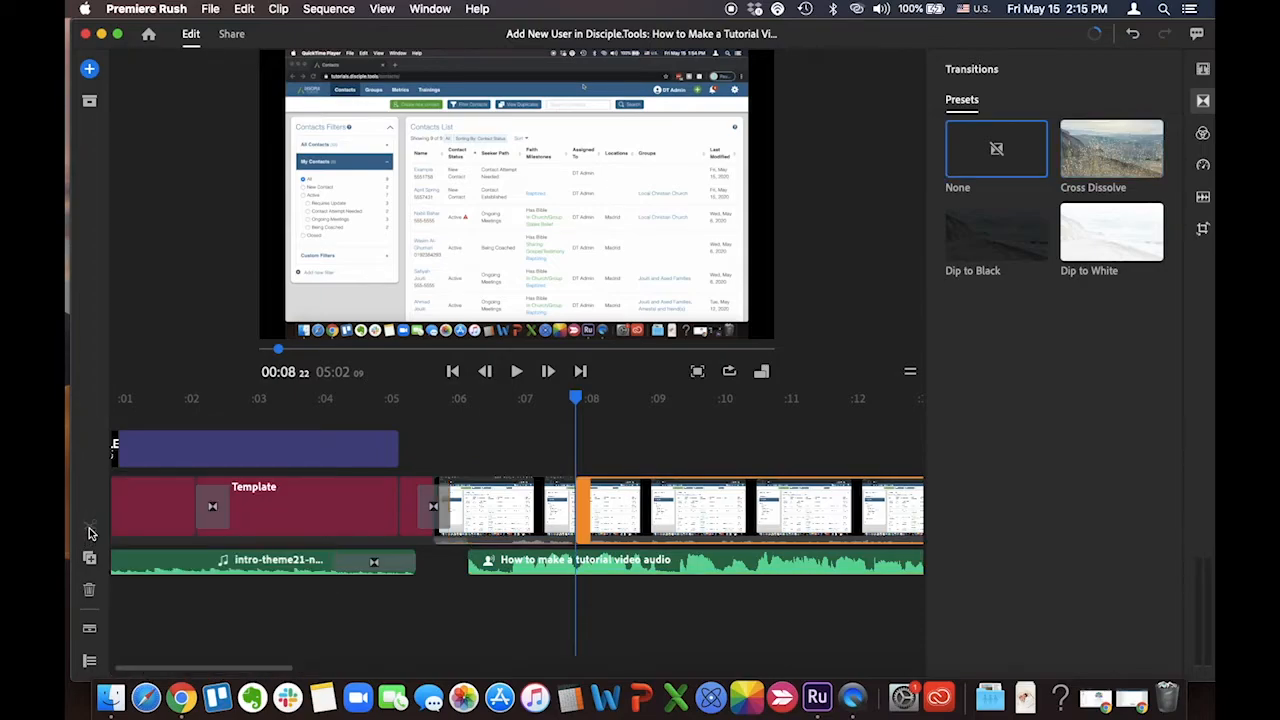
{"action": "left_click", "coordinate": [554, 520]}
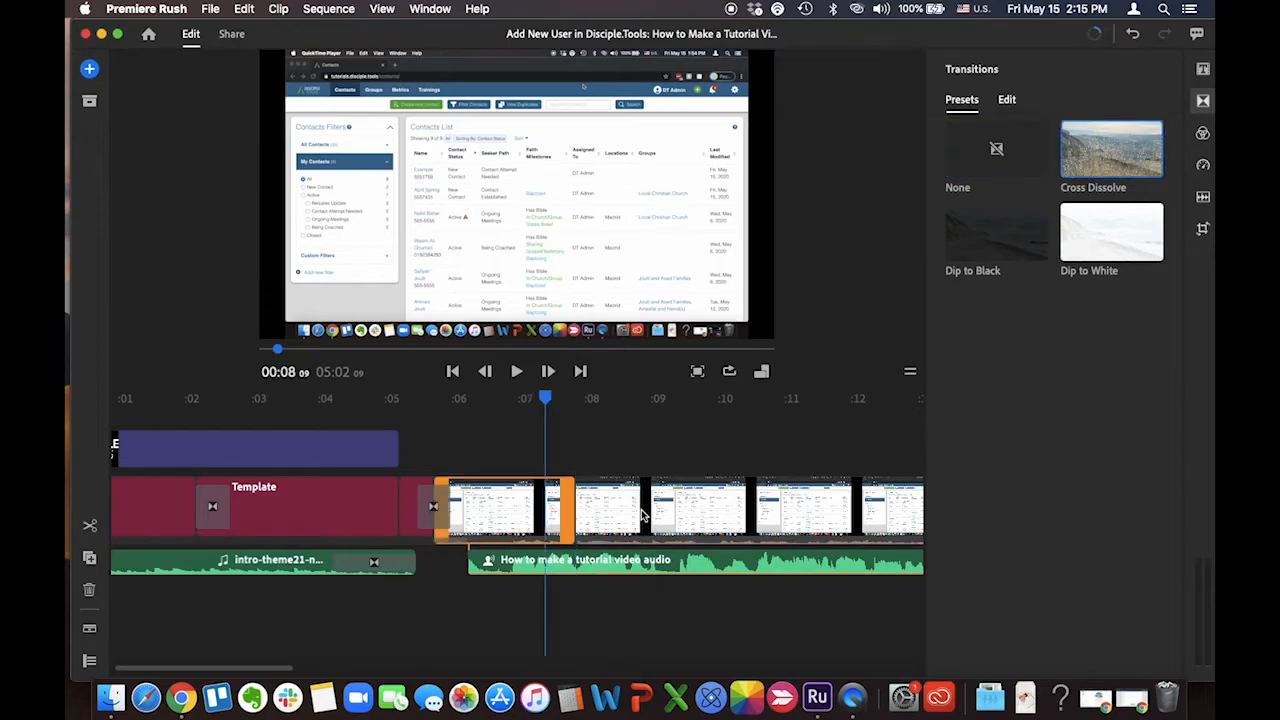
{"action": "left_click", "coordinate": [643, 515]}
{"action": "left_click", "coordinate": [562, 515]}
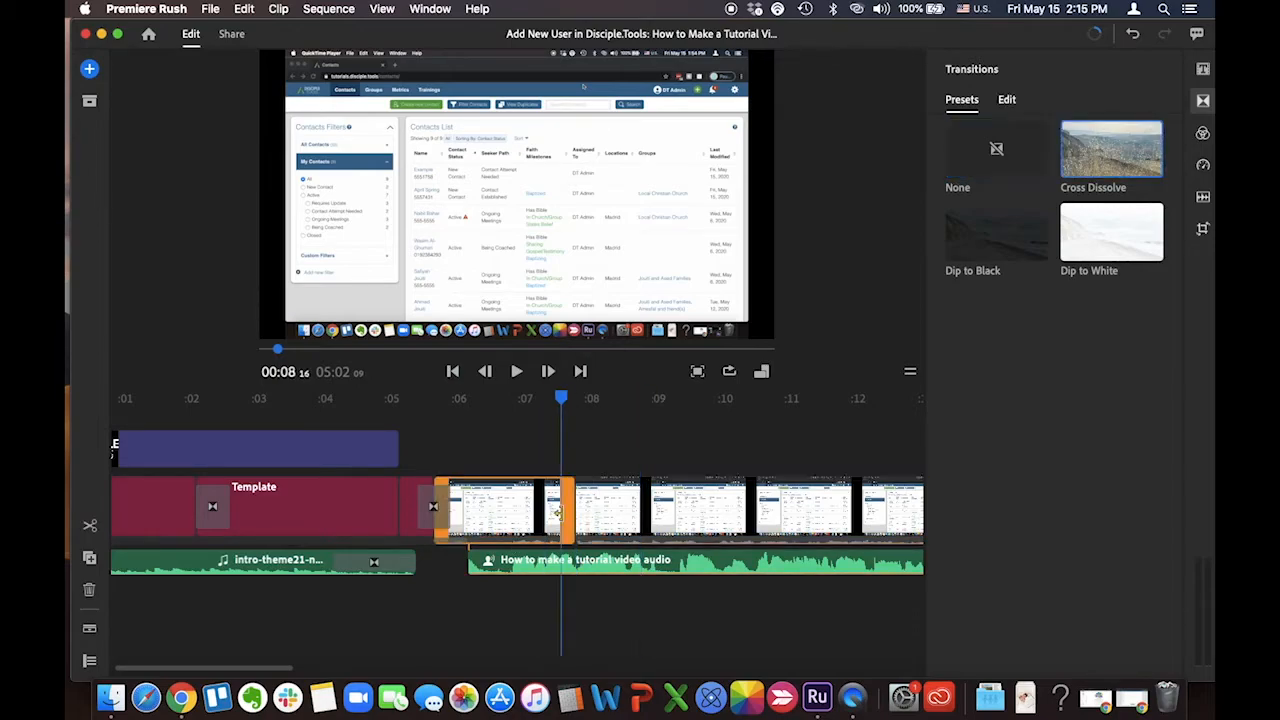
Trim about half a second off the start of the screen recording's second segment
{"action": "left_click", "coordinate": [628, 518]}
{"action": "left_click_drag", "start_coordinate": [590, 487], "coordinate": [618, 489]}
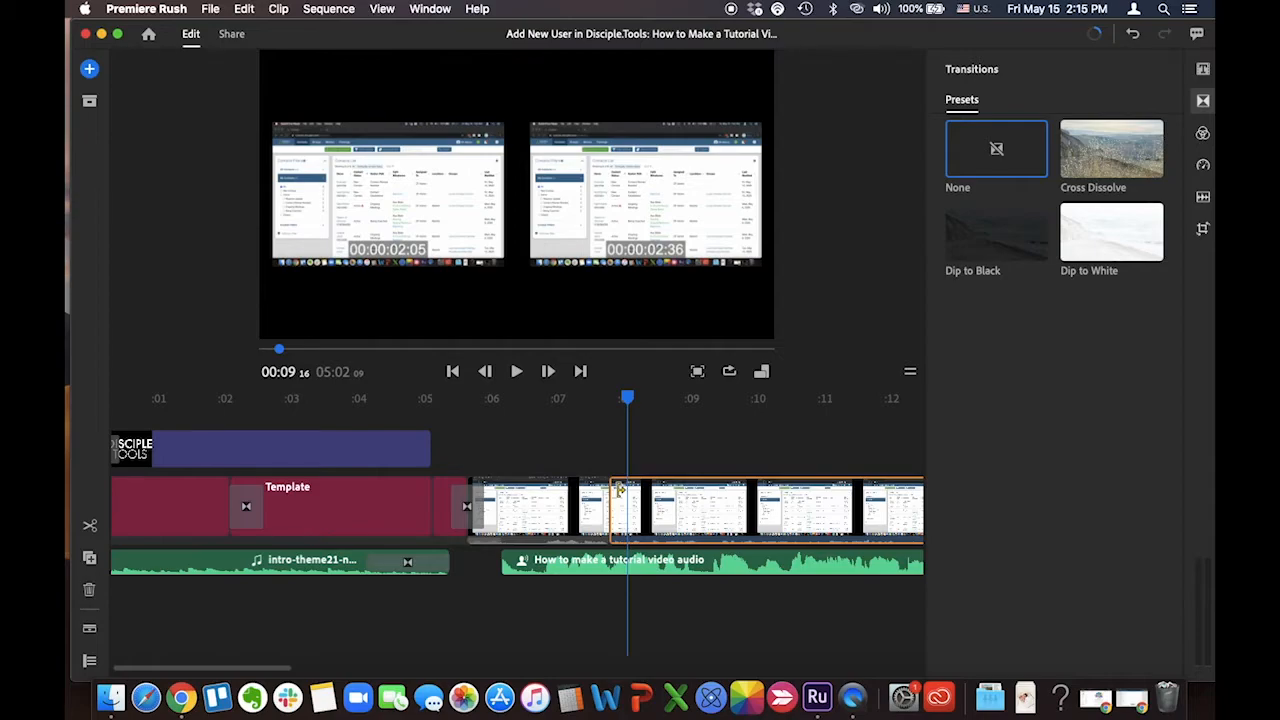
{"action": "left_click_drag", "start_coordinate": [620, 488], "coordinate": [615, 492]}
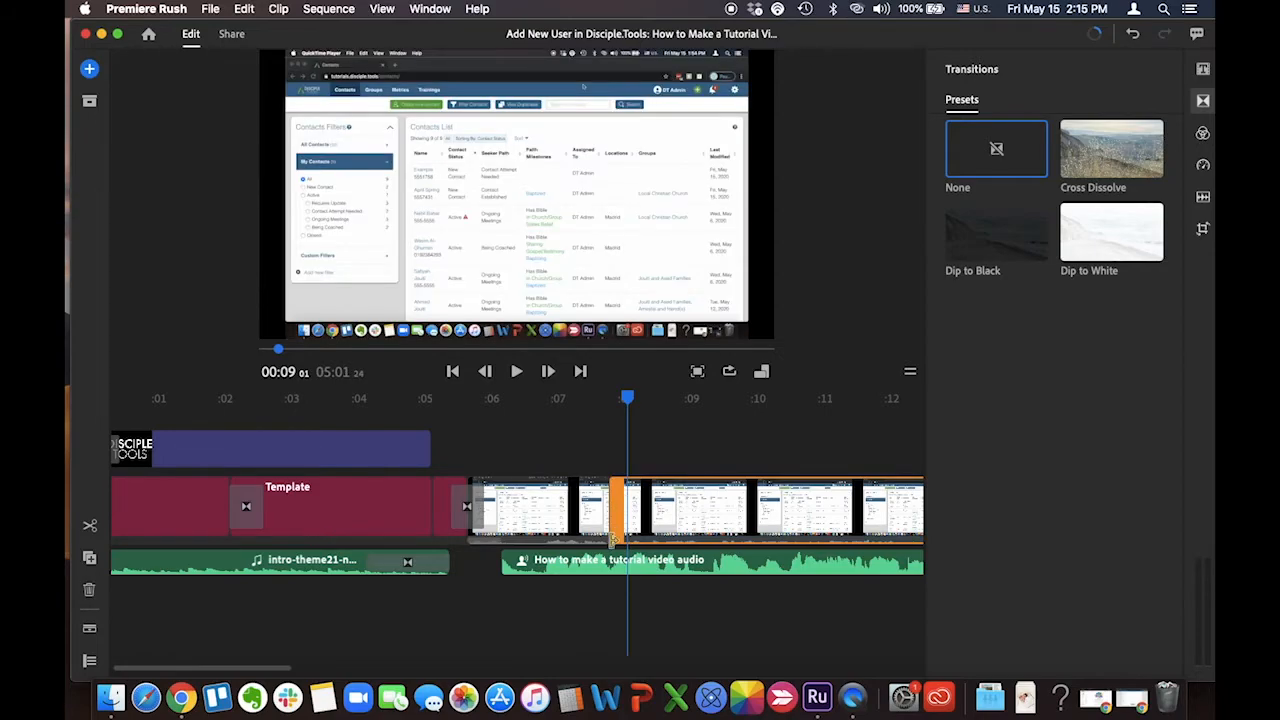
Select the narration audio clip and review its volume, mute, background noise and echo settings
{"action": "left_click", "coordinate": [613, 572]}
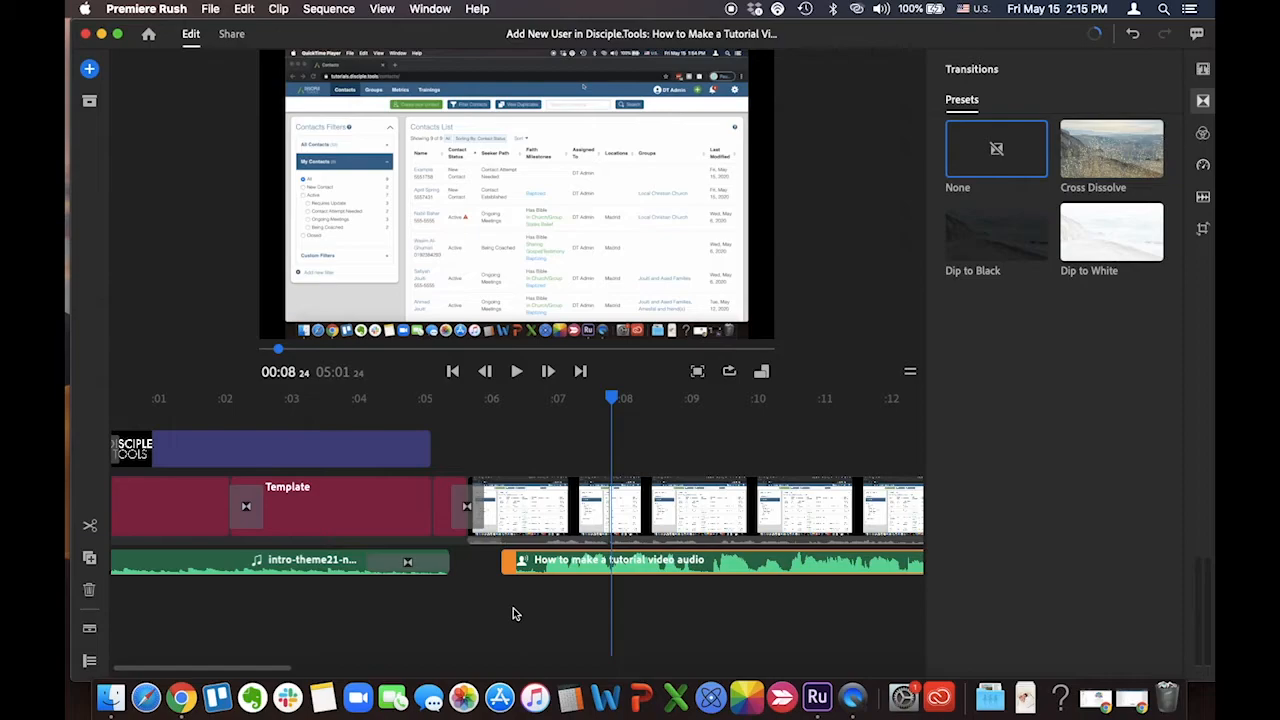
{"action": "scroll", "coordinate": [513, 613], "scroll_direction": "right", "scroll_amount": 3}
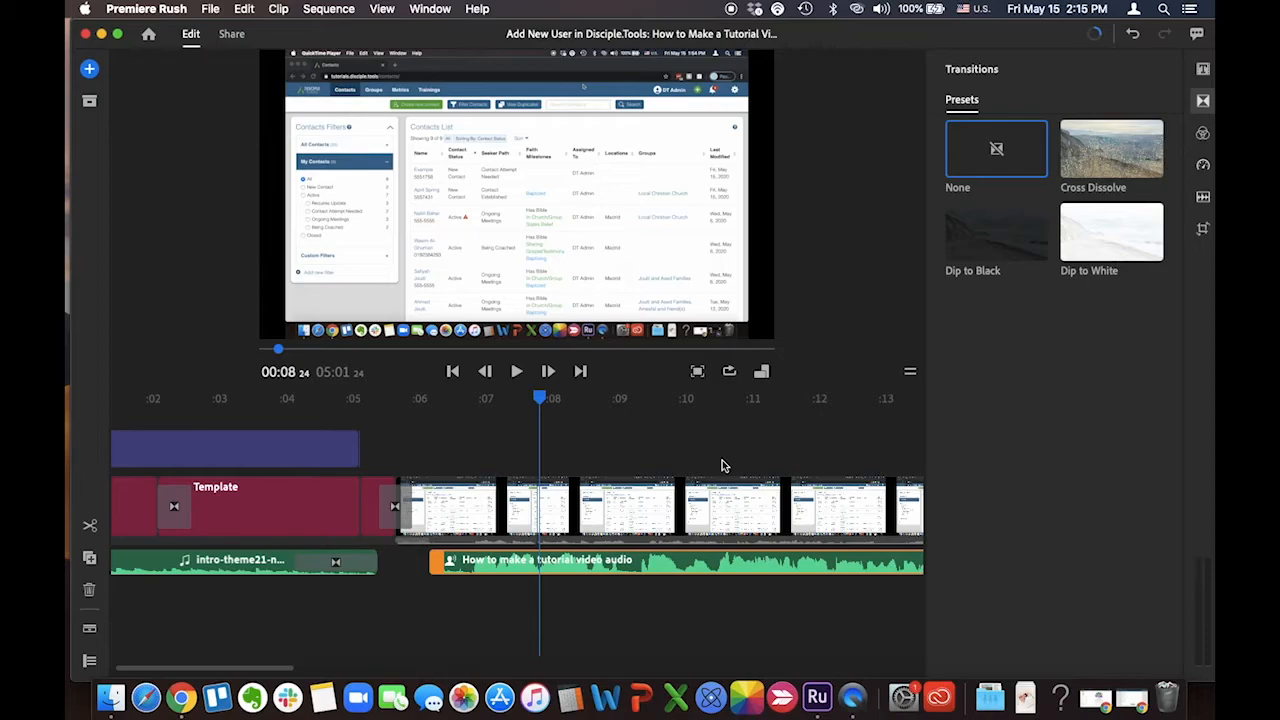
{"action": "left_click", "coordinate": [733, 570]}
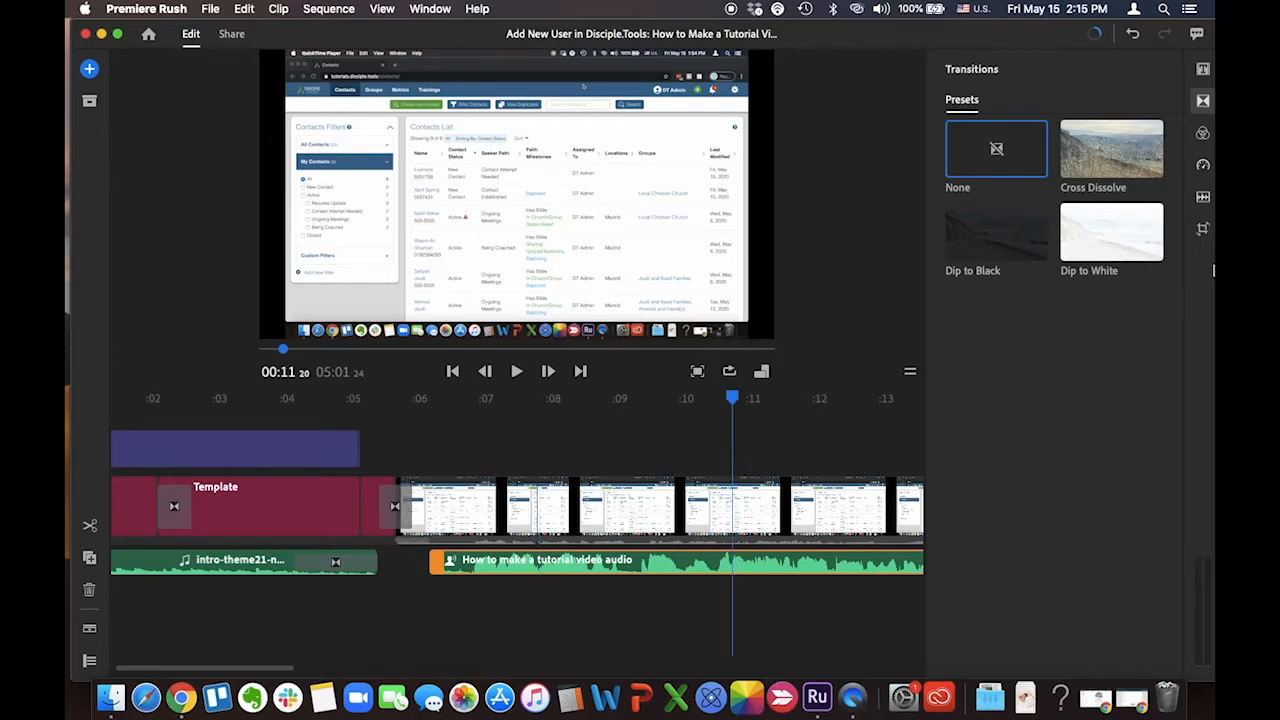
{"action": "left_click", "coordinate": [1203, 198]}
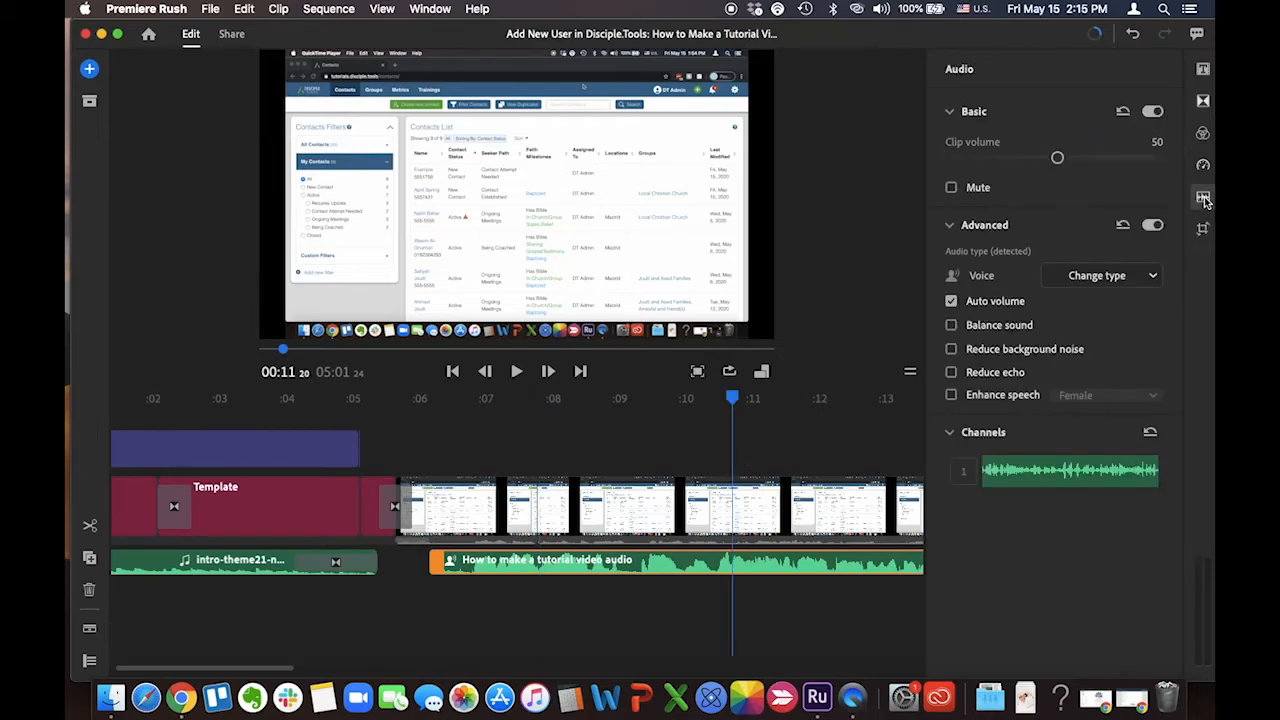
{"action": "mouse_move", "coordinate": [1030, 360]}
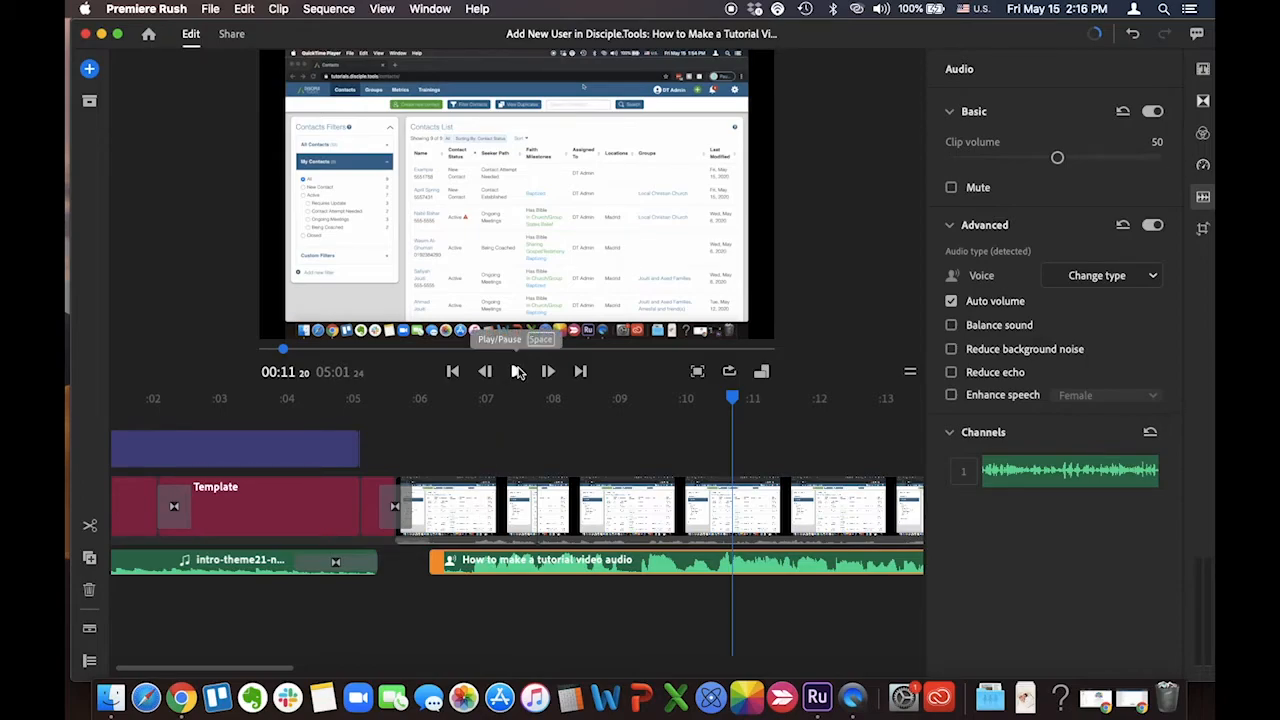
Apply a Dip to Black transition between the end of the screen recording and the closing graphic
{"action": "scroll", "coordinate": [543, 457], "scroll_direction": "right", "scroll_amount": 5}
{"action": "scroll", "coordinate": [588, 455], "scroll_direction": "down", "scroll_amount": 5}
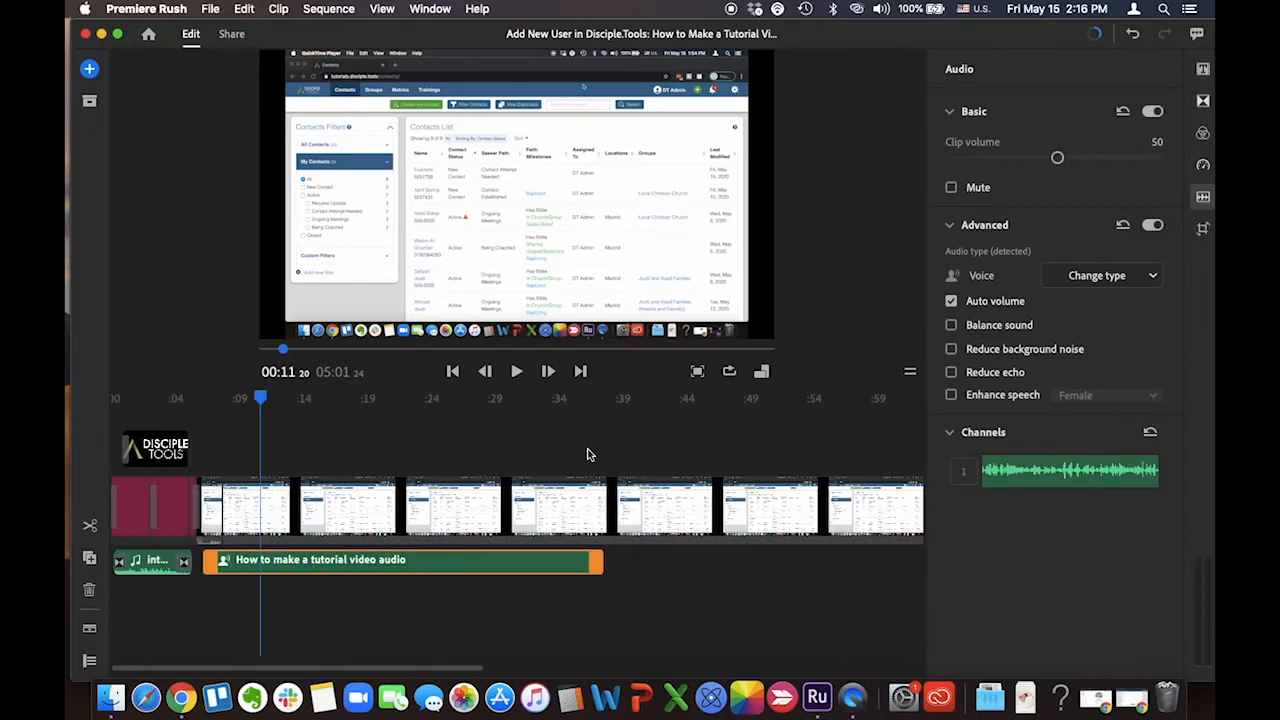
{"action": "scroll", "coordinate": [588, 455], "scroll_direction": "right", "scroll_amount": 4}
{"action": "scroll", "coordinate": [588, 455], "scroll_direction": "right", "scroll_amount": 8}
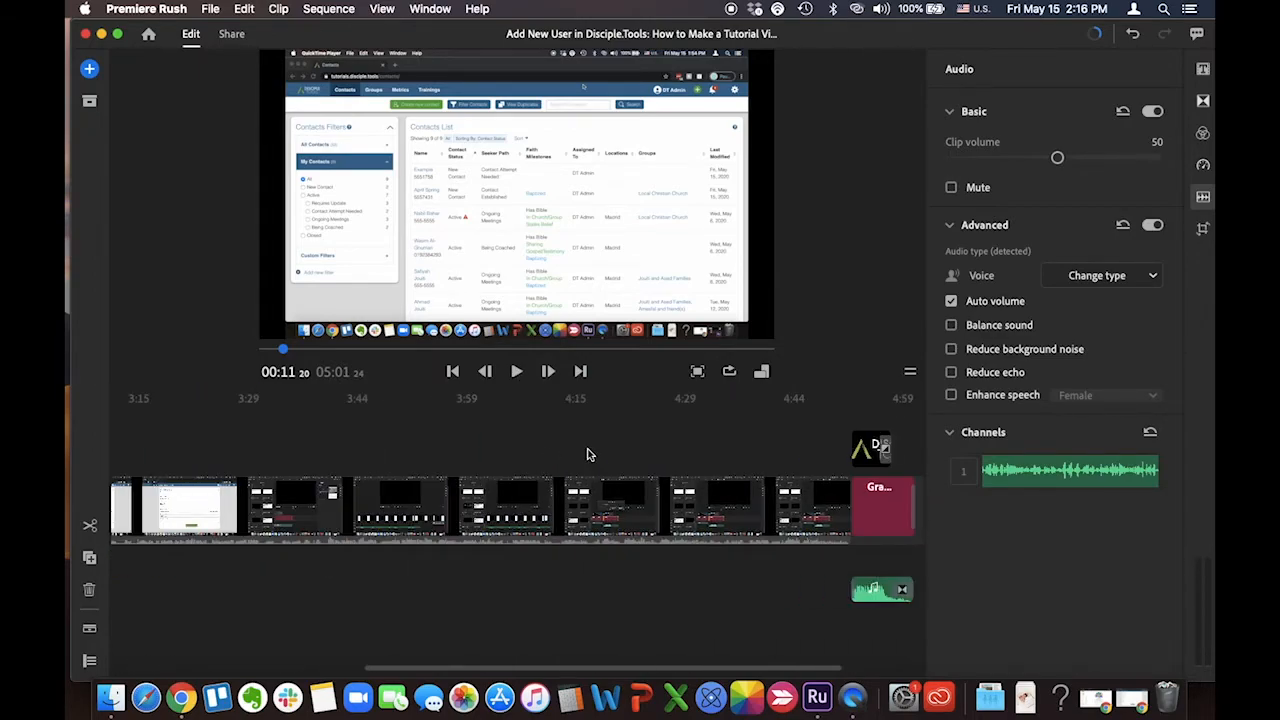
{"action": "scroll", "coordinate": [588, 455], "scroll_direction": "right", "scroll_amount": 2}
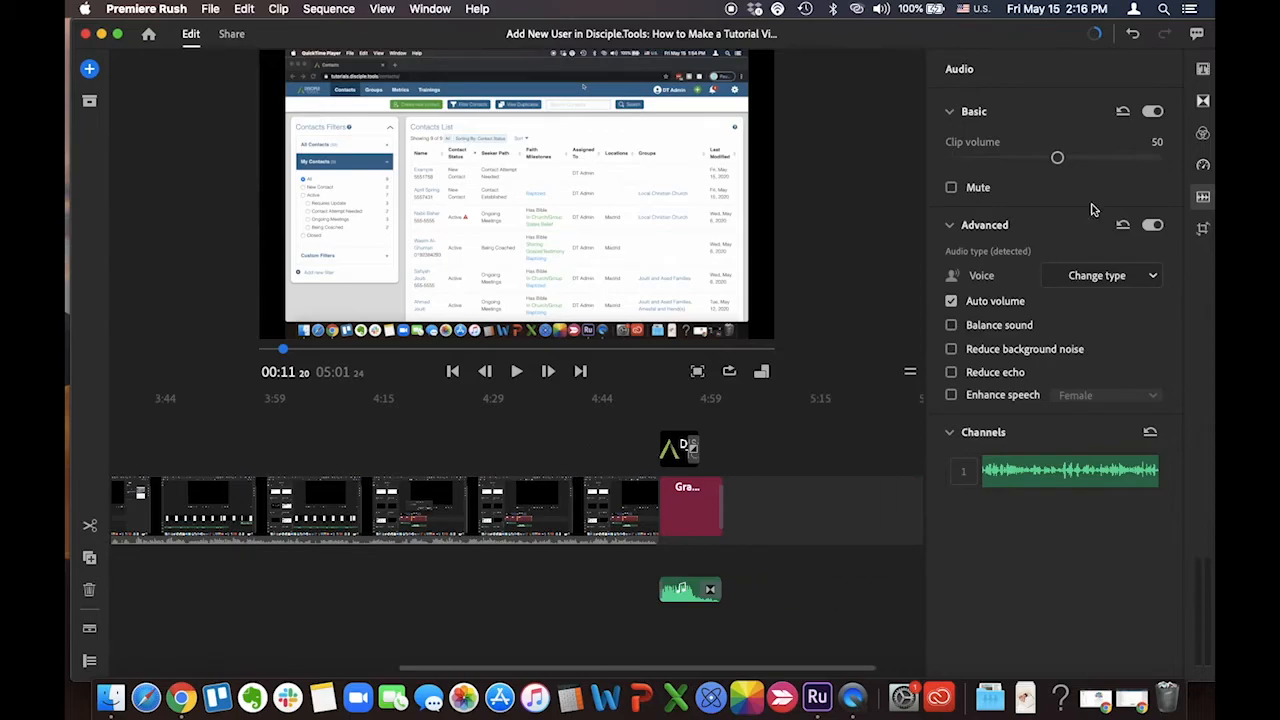
{"action": "left_click", "coordinate": [1203, 101]}
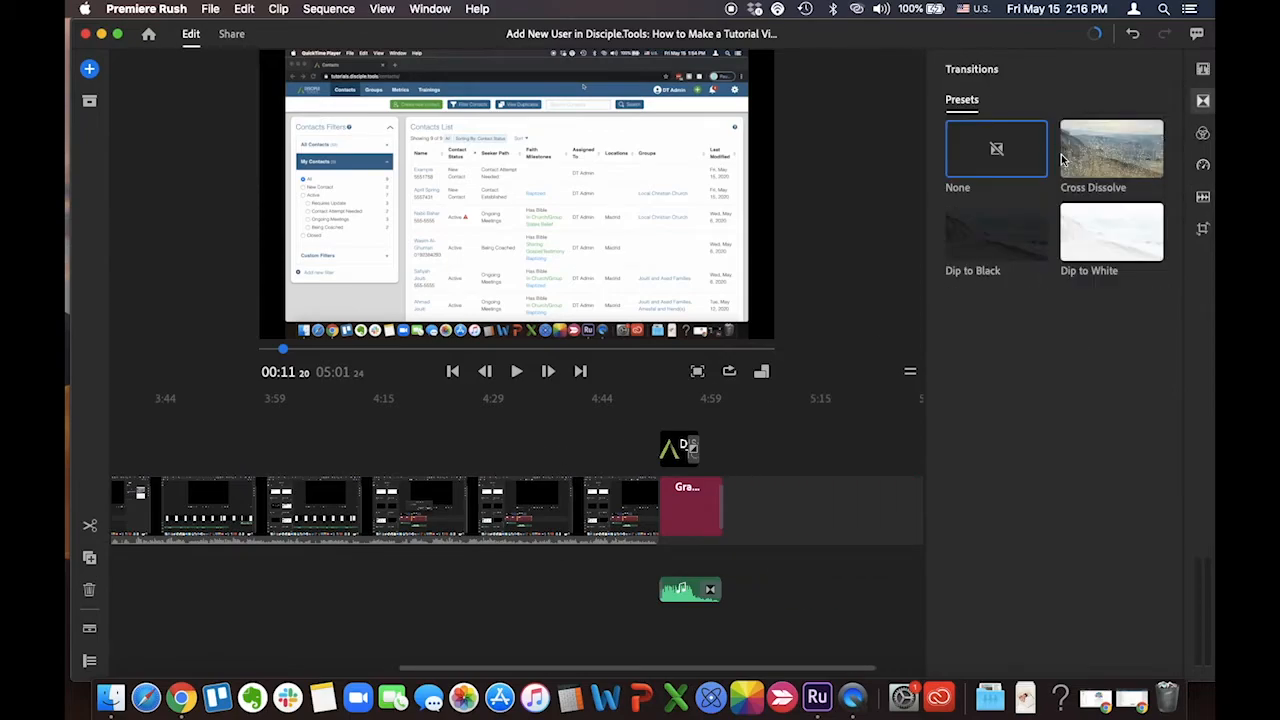
{"action": "mouse_move", "coordinate": [986, 251]}
{"action": "left_mouse_down"}
{"action": "mouse_move", "coordinate": [700, 444]}
{"action": "mouse_move", "coordinate": [676, 522]}
{"action": "left_mouse_up"}
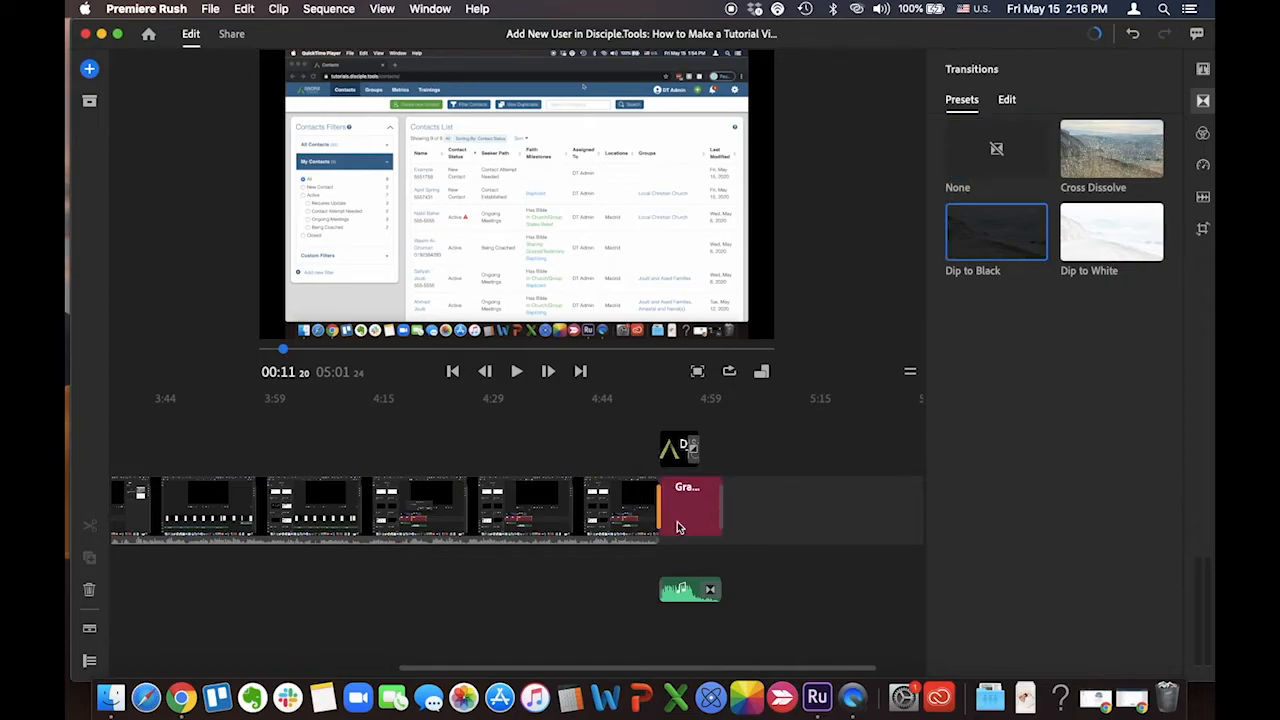
Play the sequence from about 04:45 through the closing transition and inspect the cut up close
{"action": "left_click", "coordinate": [607, 447]}
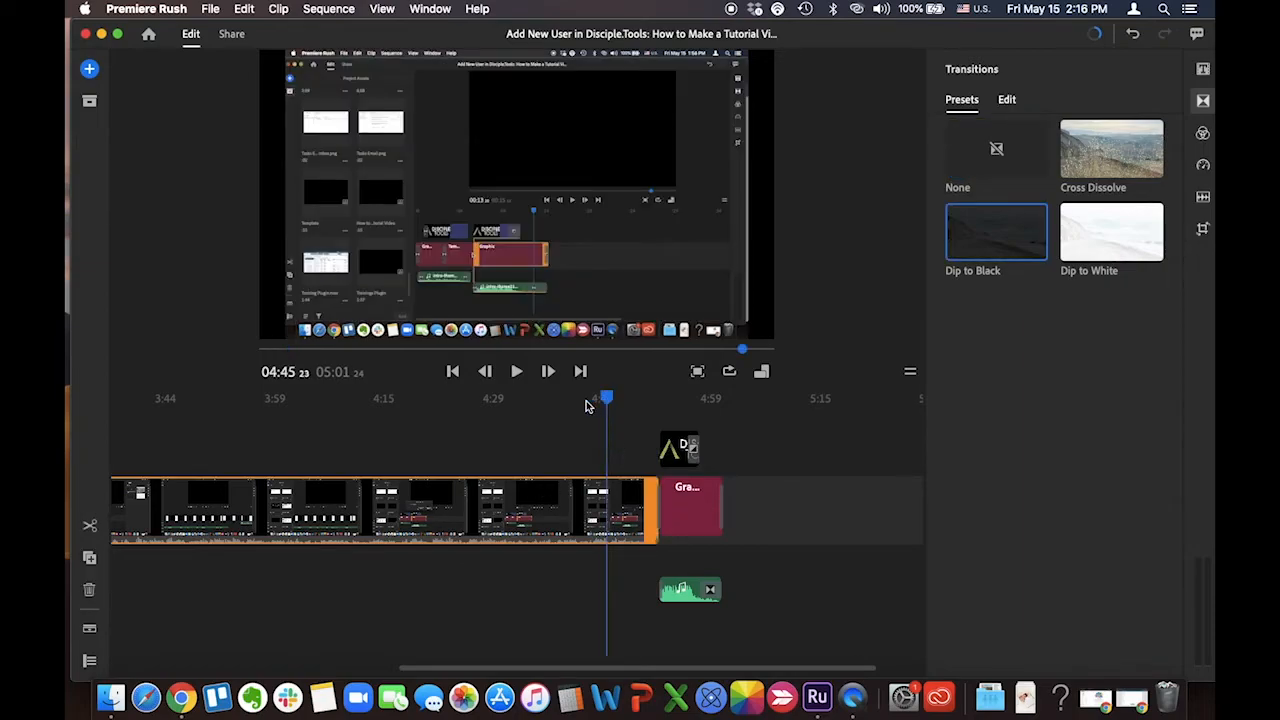
{"action": "left_click", "coordinate": [516, 371]}
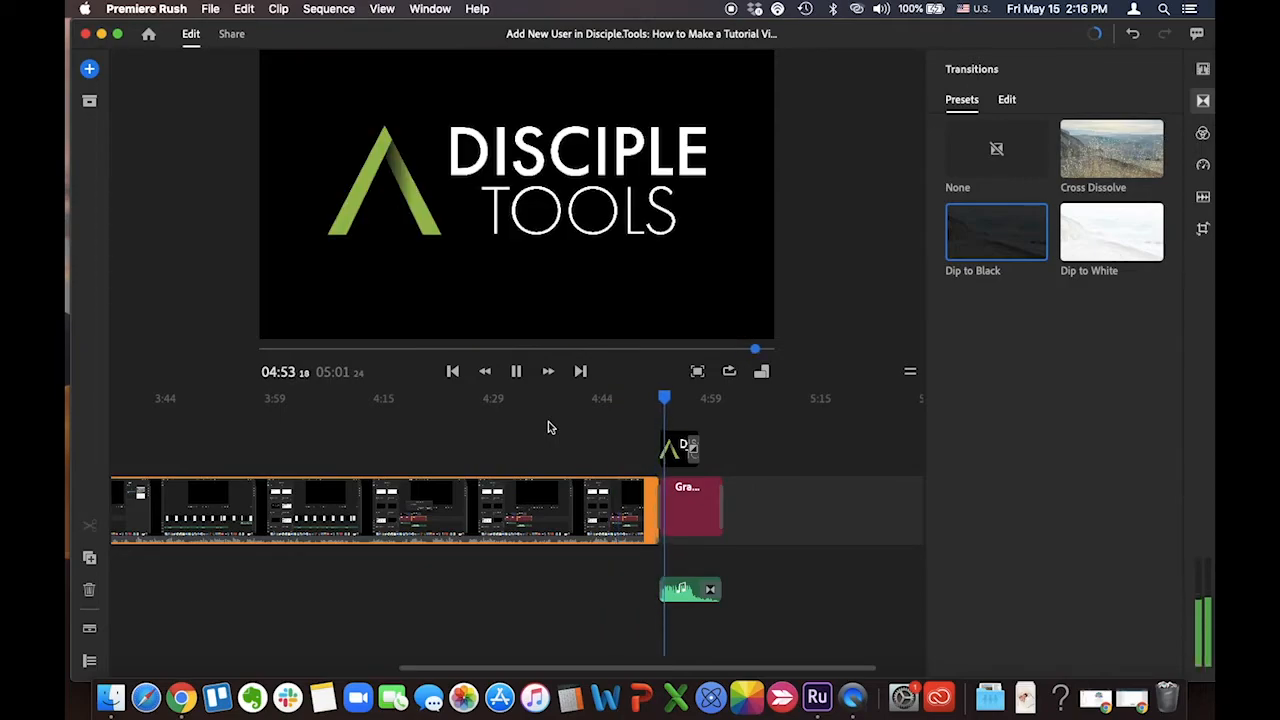
{"action": "left_click", "coordinate": [516, 371]}
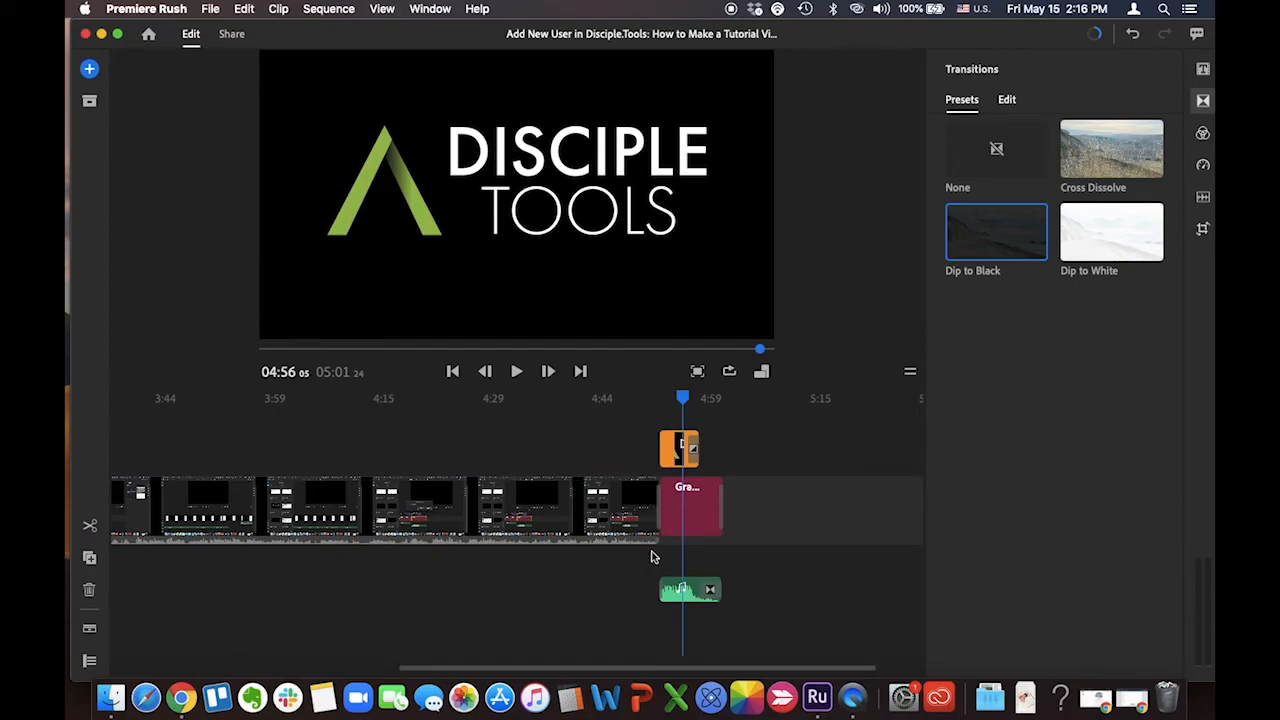
{"action": "scroll", "coordinate": [652, 557], "scroll_direction": "up", "scroll_amount": 5}
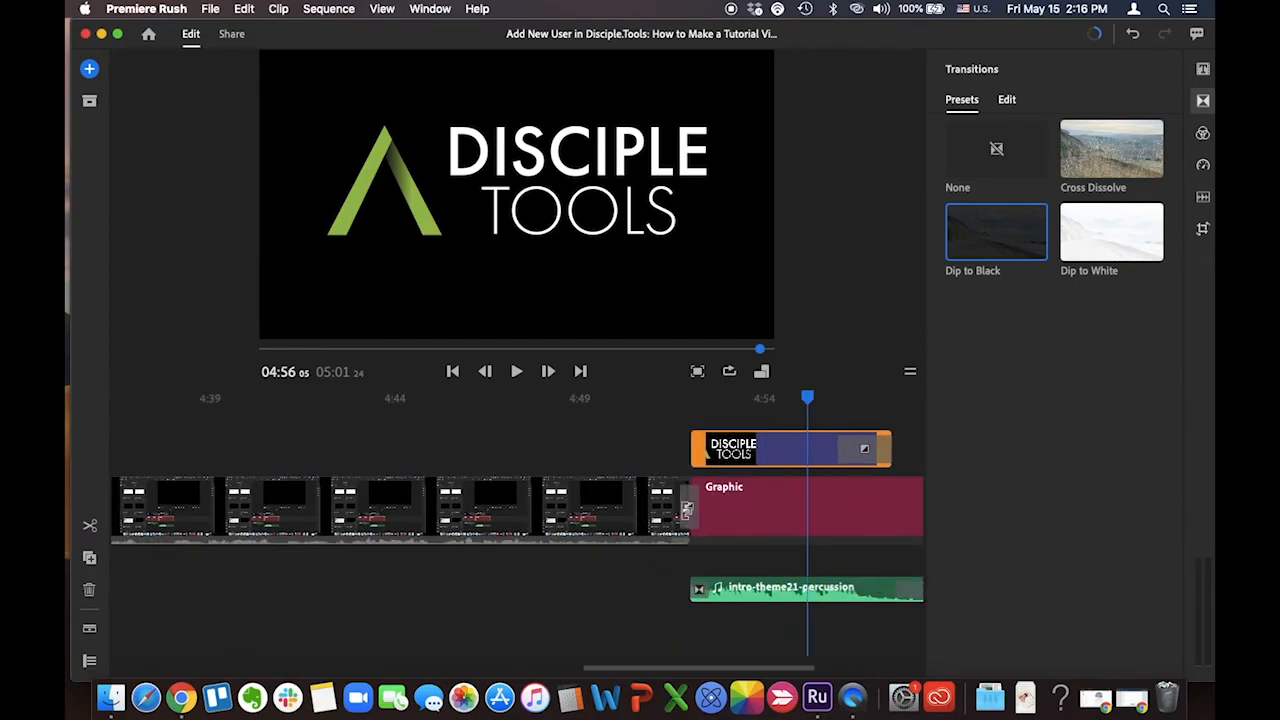
Lengthen the Dip to Black transition between the screen recording and the closing graphic to about two seconds
{"action": "left_click", "coordinate": [687, 508]}
{"action": "left_click_drag", "start_coordinate": [687, 508], "coordinate": [659, 510]}
{"action": "left_click", "coordinate": [610, 461]}
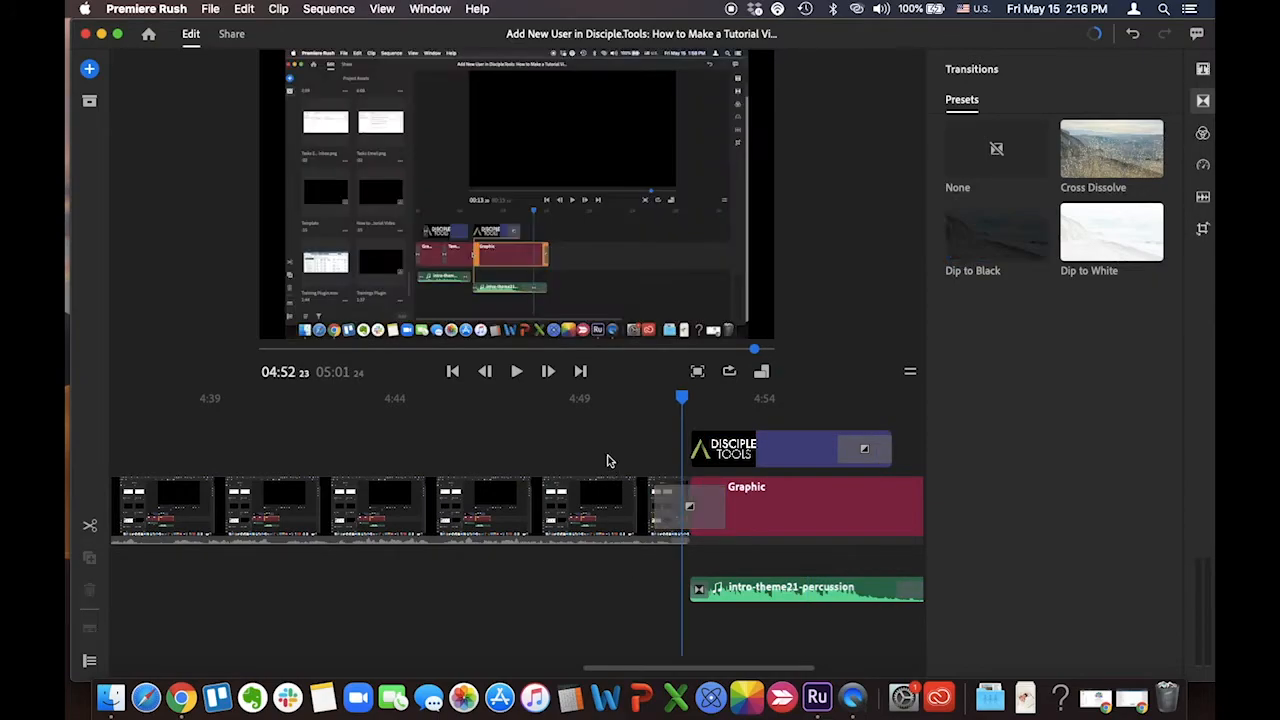
Play the sequence from just before the closing graphic through the lengthened Dip to Black transition
{"action": "left_click", "coordinate": [607, 461]}
{"action": "left_click_drag", "start_coordinate": [607, 403], "coordinate": [643, 403]}
{"action": "left_click", "coordinate": [517, 371]}
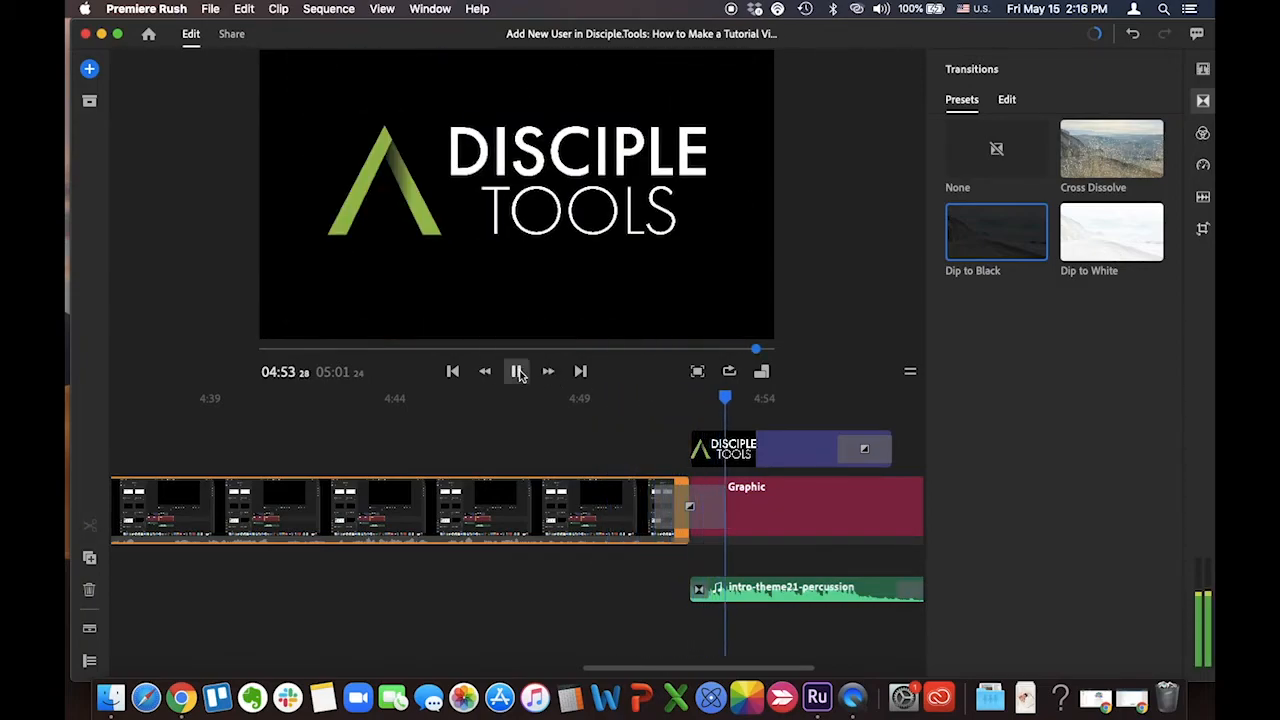
{"action": "left_click", "coordinate": [517, 371]}
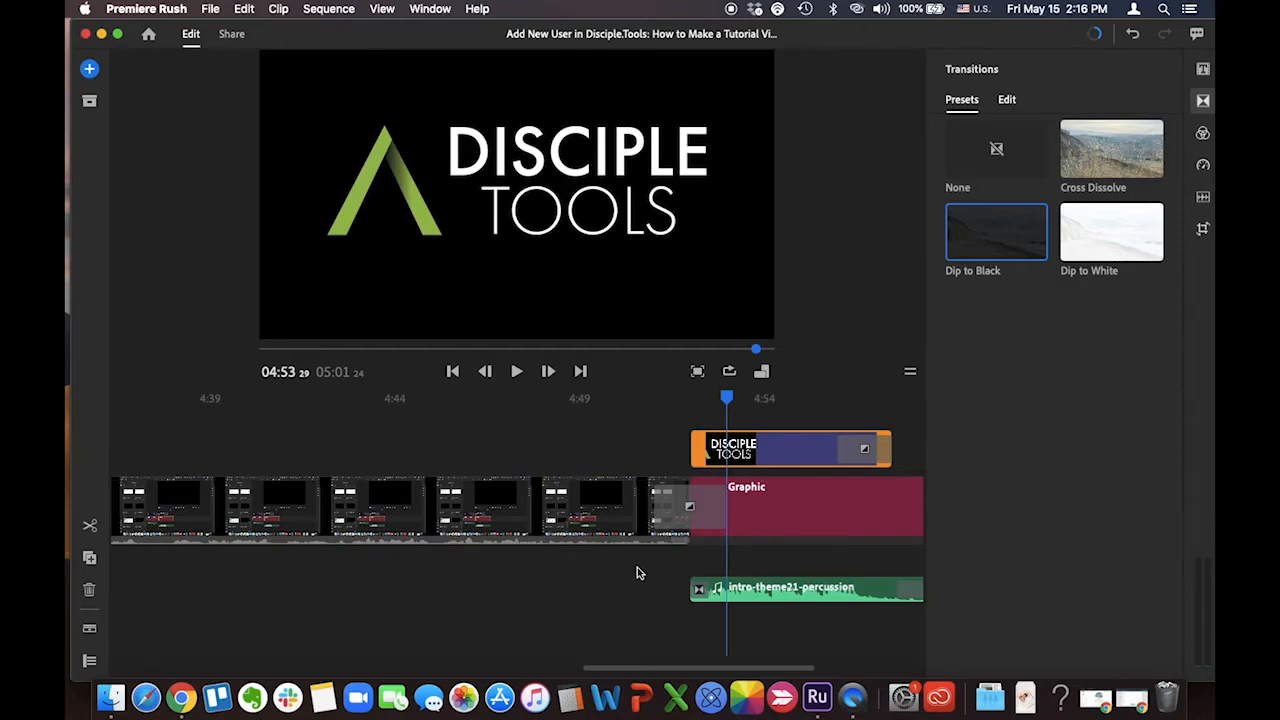
{"action": "scroll", "coordinate": [592, 580], "scroll_direction": "left", "scroll_amount": 10}
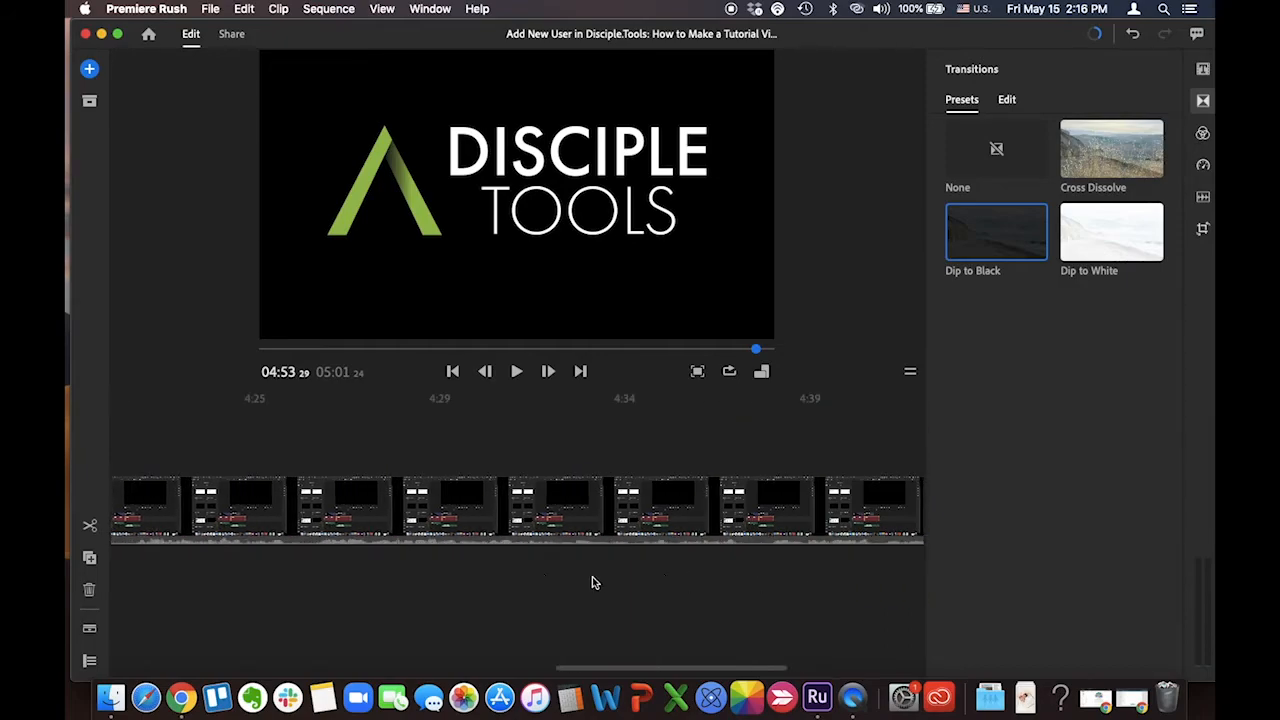
{"action": "scroll", "coordinate": [592, 582], "scroll_direction": "left", "scroll_amount": 15}
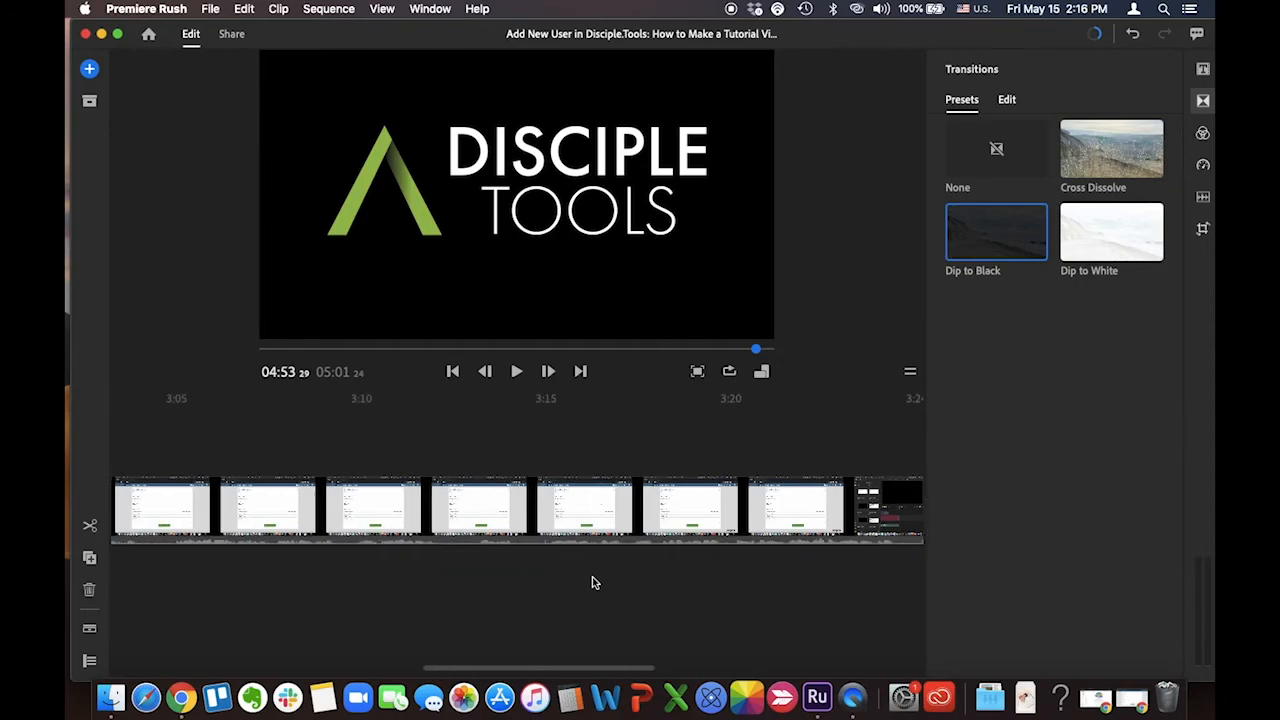
{"action": "scroll", "coordinate": [592, 582], "scroll_direction": "left", "scroll_amount": 15}
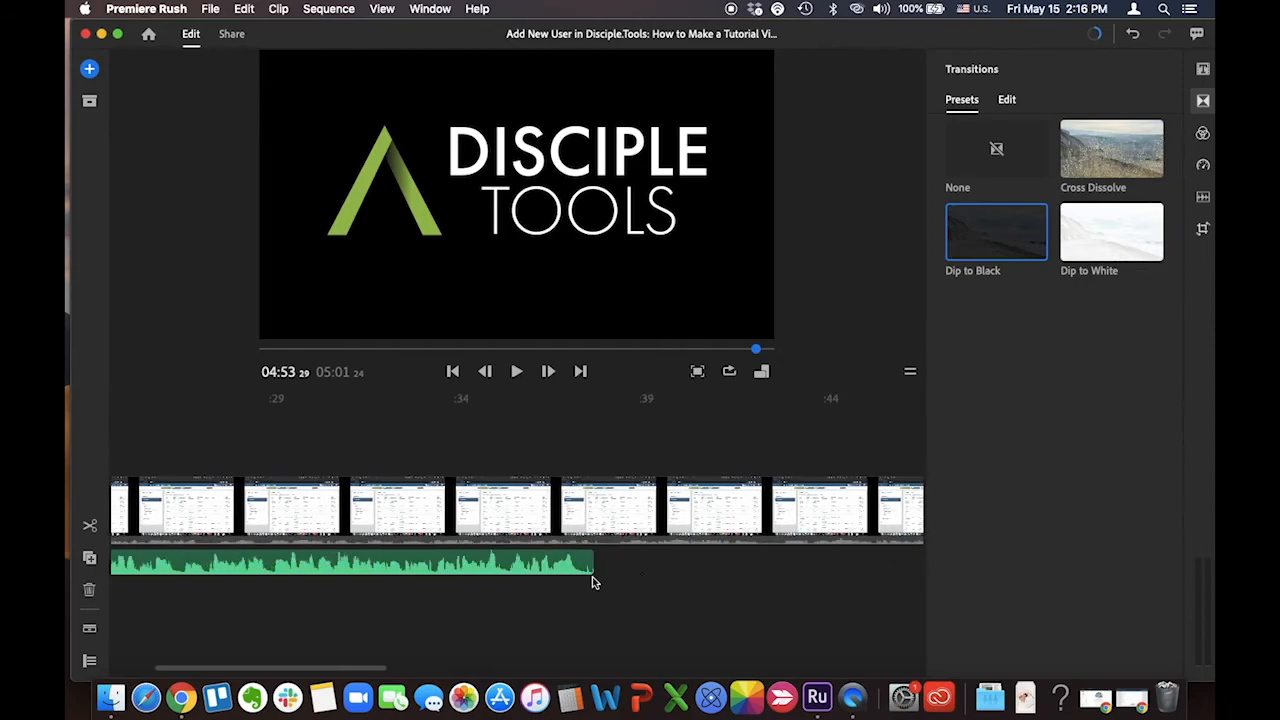
{"action": "scroll", "coordinate": [592, 582], "scroll_direction": "left", "scroll_amount": 3}
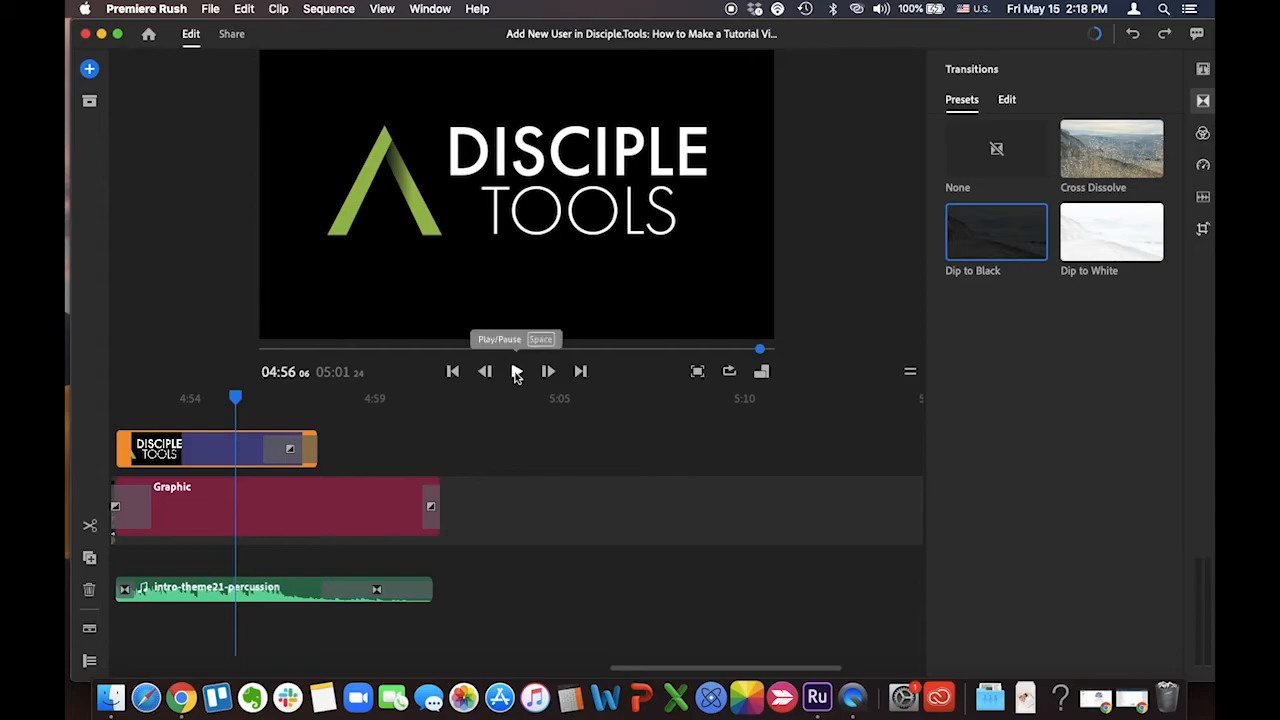
Preview the sequence full screen from about 04:25 for a few seconds and return to the editing view
{"action": "scroll", "coordinate": [252, 402], "scroll_direction": "left", "scroll_amount": 8}
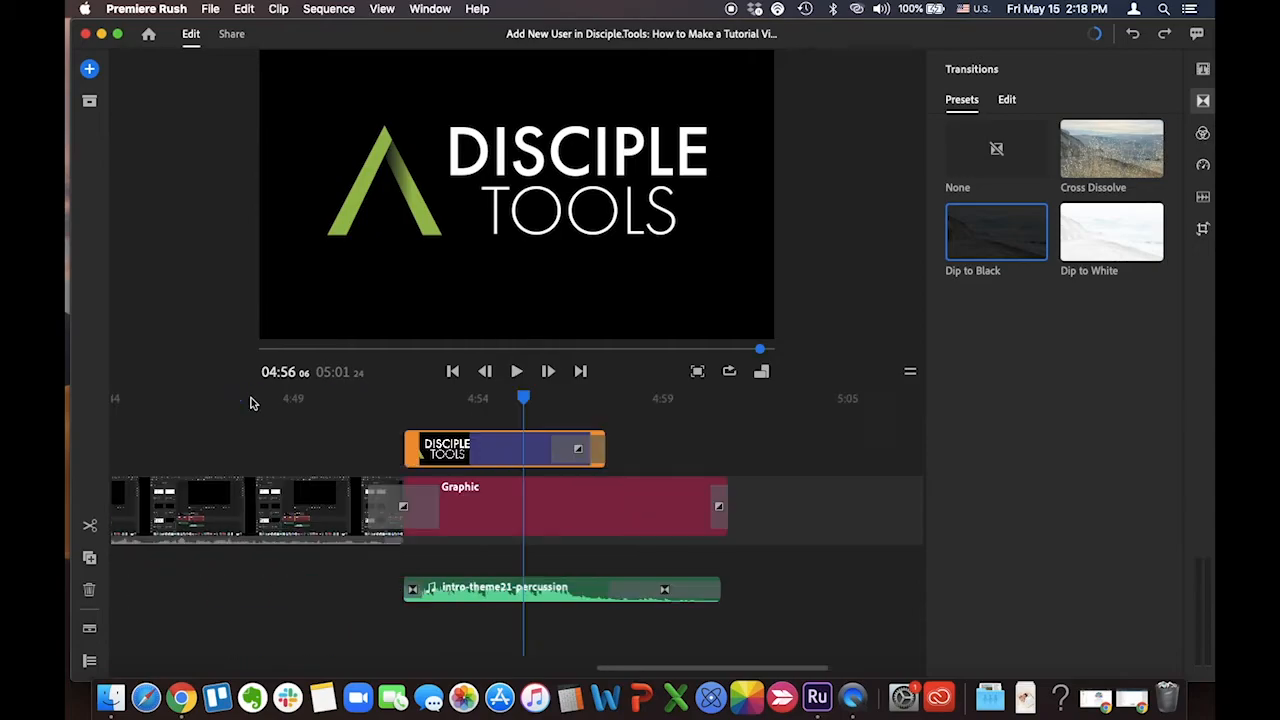
{"action": "left_click", "coordinate": [257, 432]}
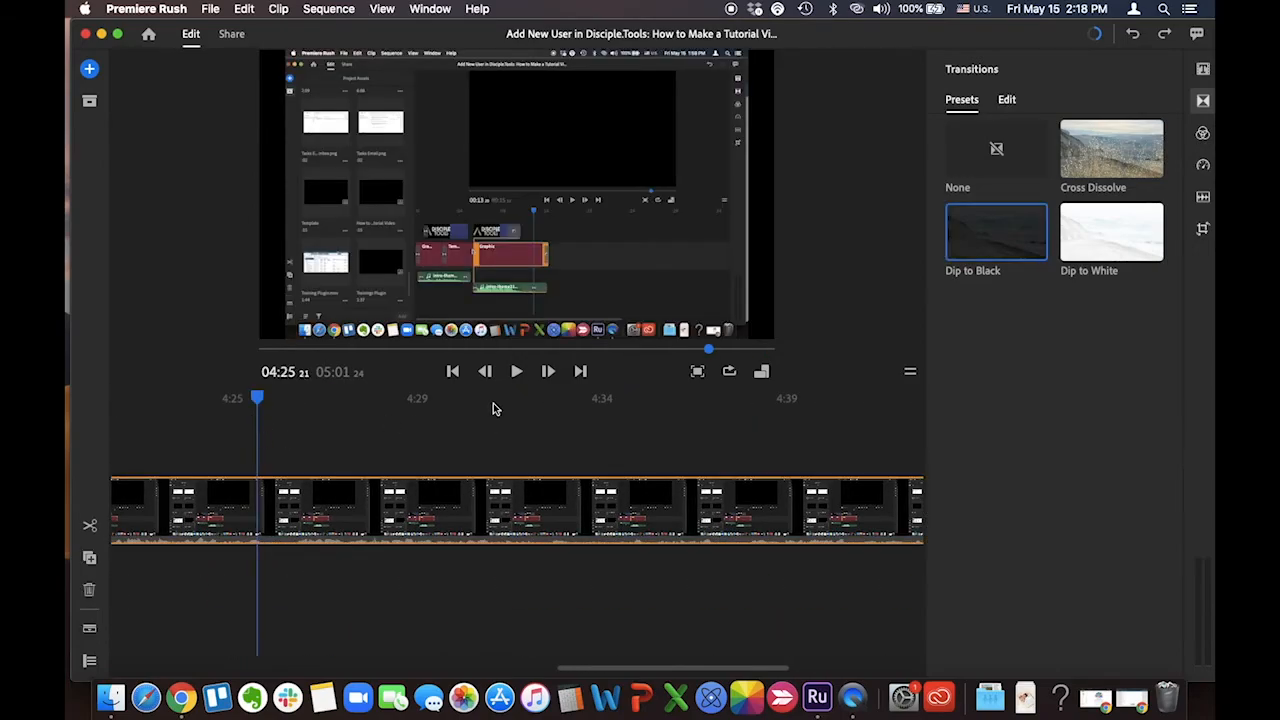
{"action": "left_click", "coordinate": [698, 371]}
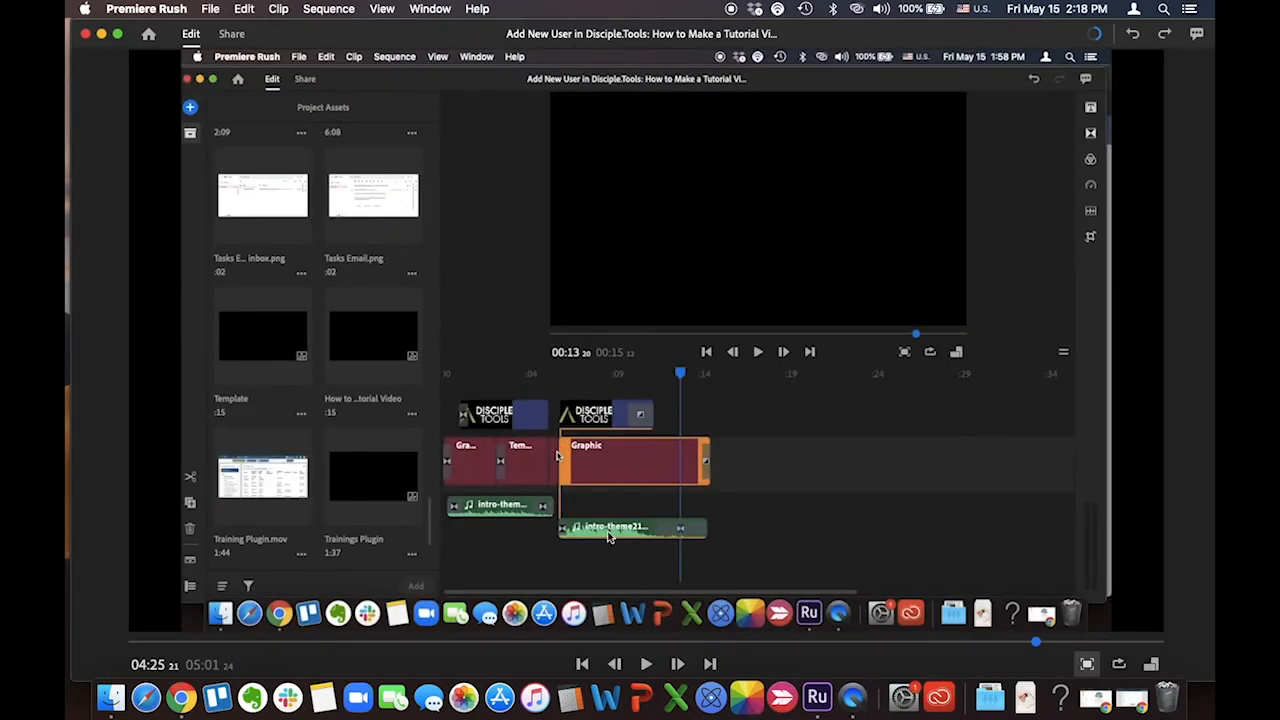
{"action": "left_click", "coordinate": [644, 664]}
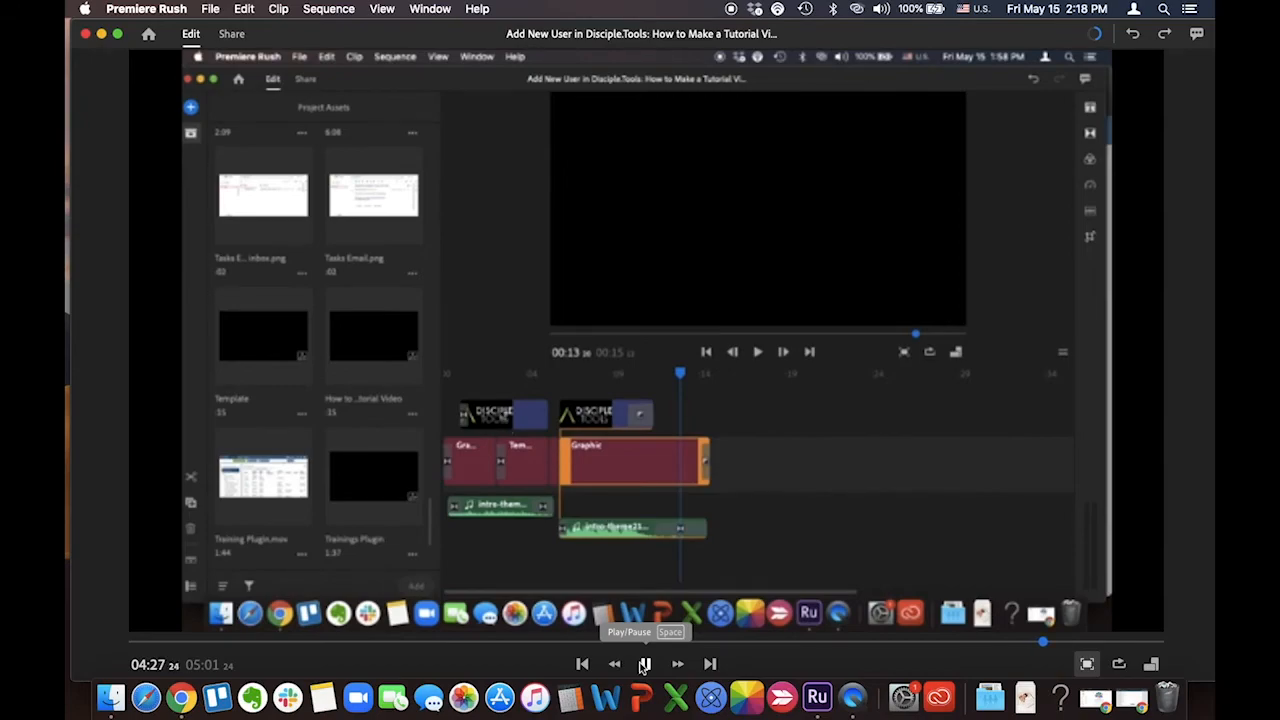
{"action": "left_click", "coordinate": [644, 664]}
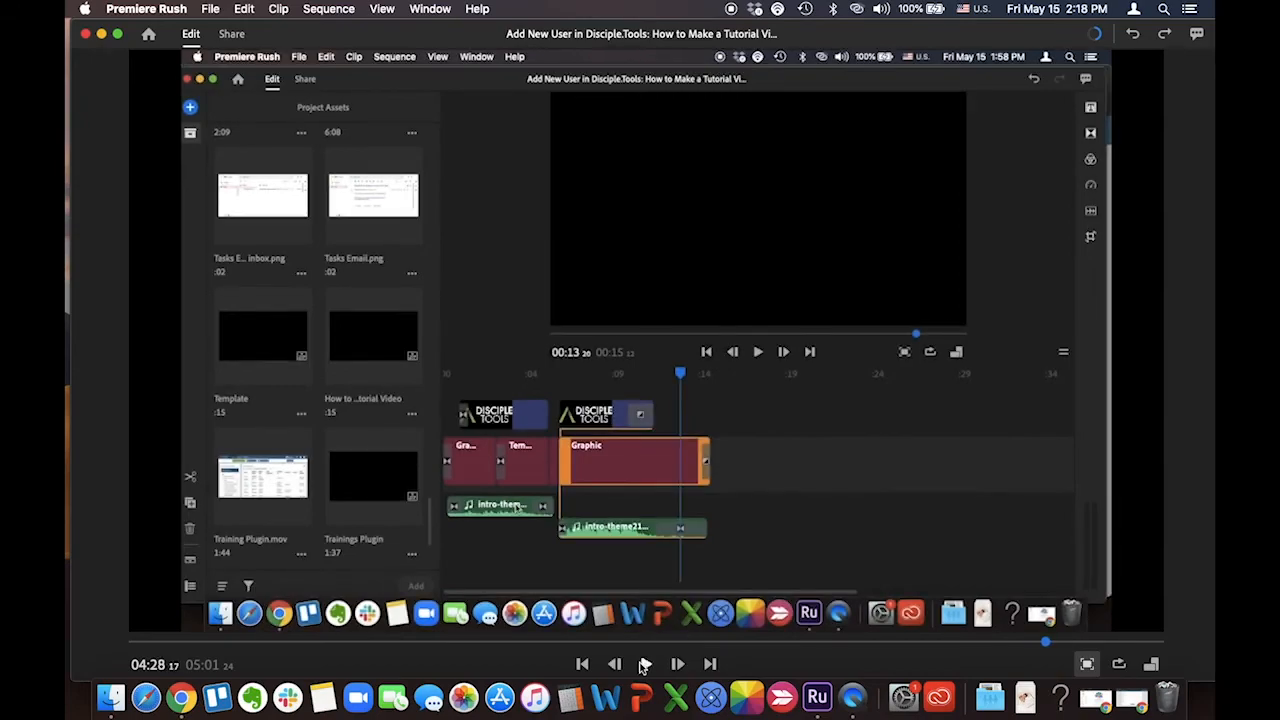
{"action": "left_click", "coordinate": [1087, 663]}
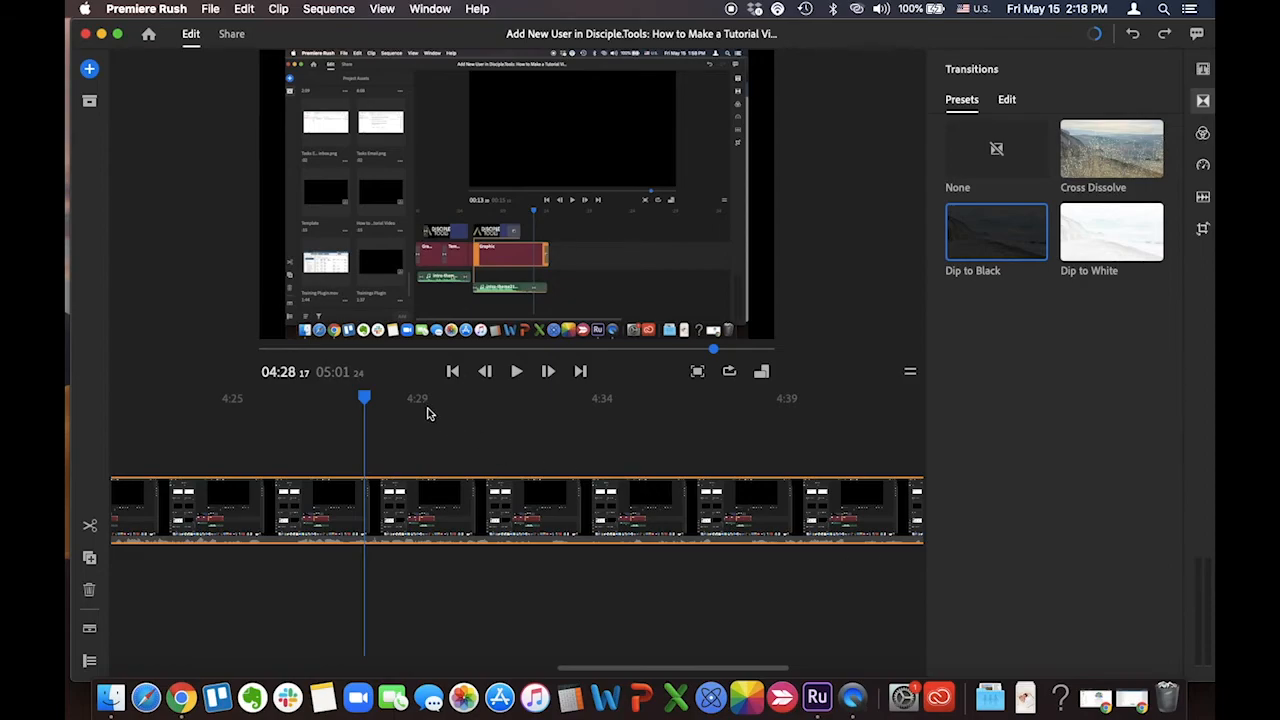
Open the export settings for the finished sequence
{"action": "left_click", "coordinate": [232, 34]}
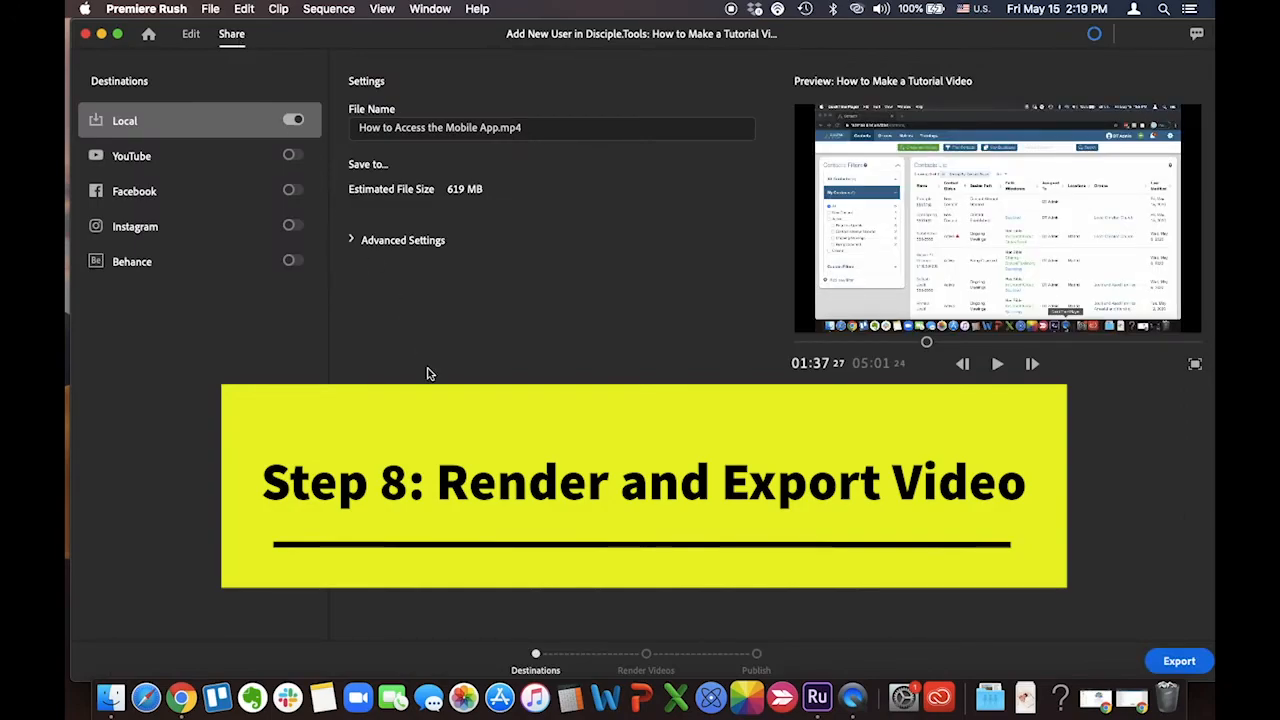